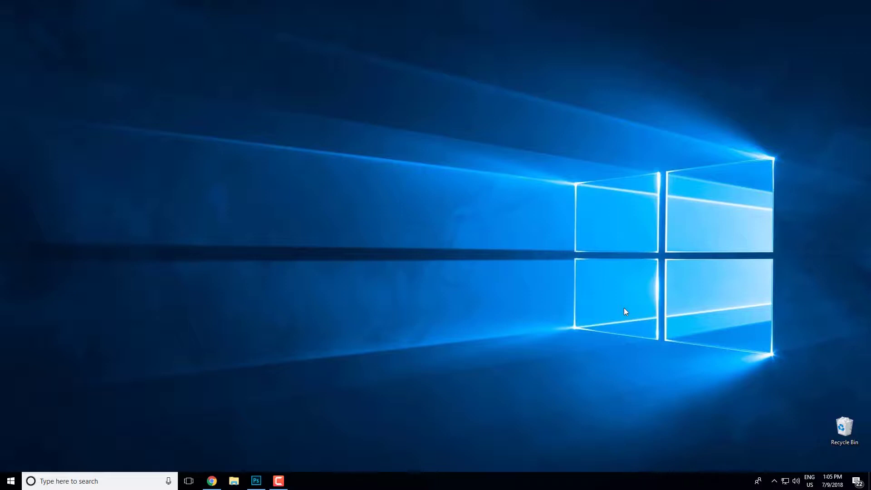
Bring Photoshop to the front and switch to the Slice Tool.
{"action": "left_click", "coordinate": [257, 484]}
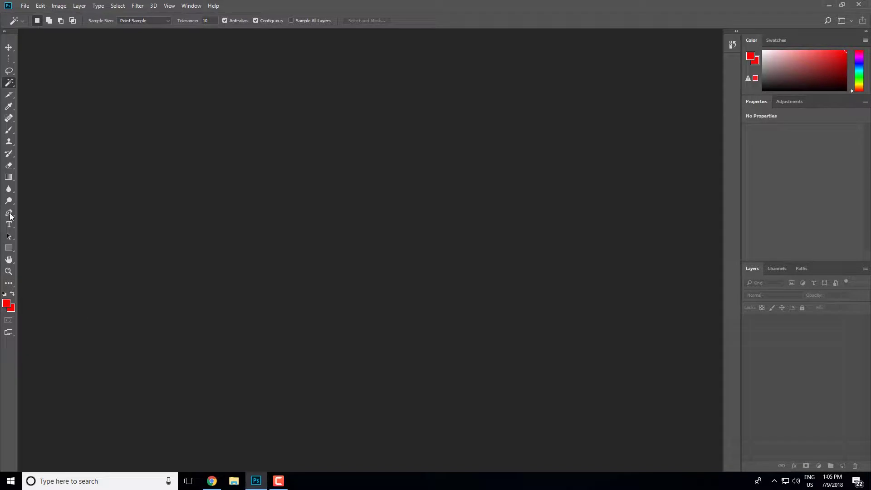
{"action": "right_click", "coordinate": [9, 84]}
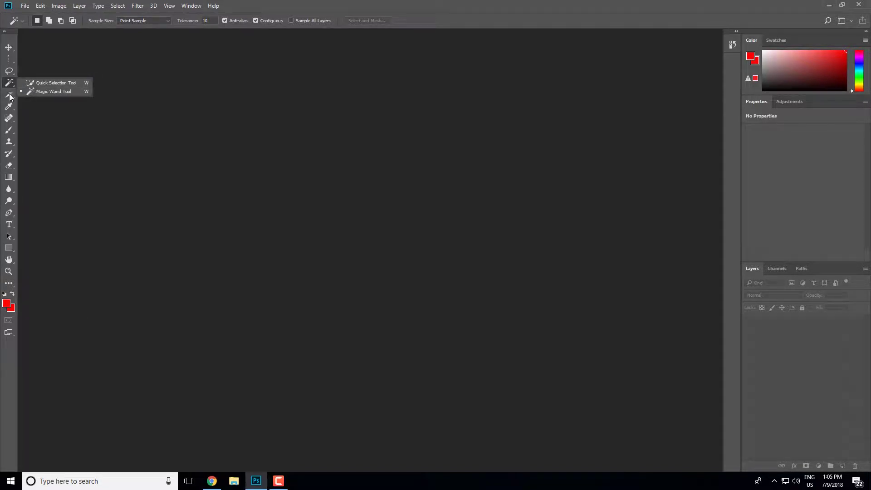
{"action": "left_click", "coordinate": [9, 97]}
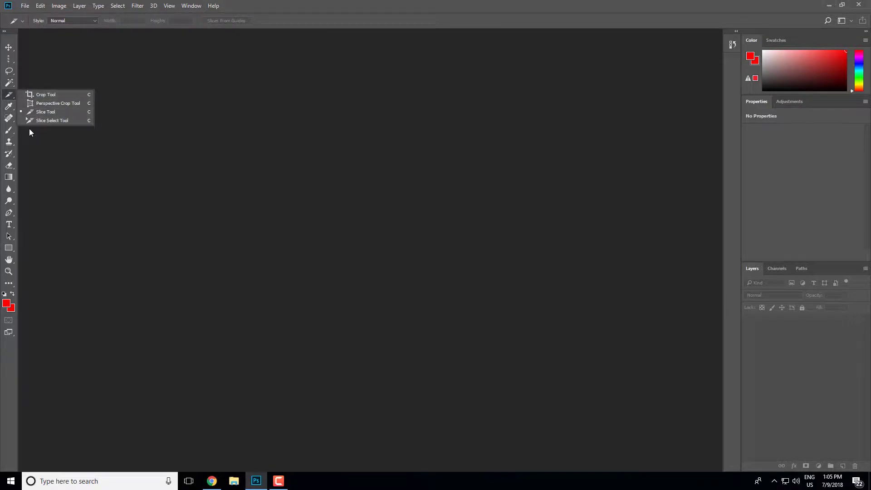
{"action": "left_click", "coordinate": [17, 87]}
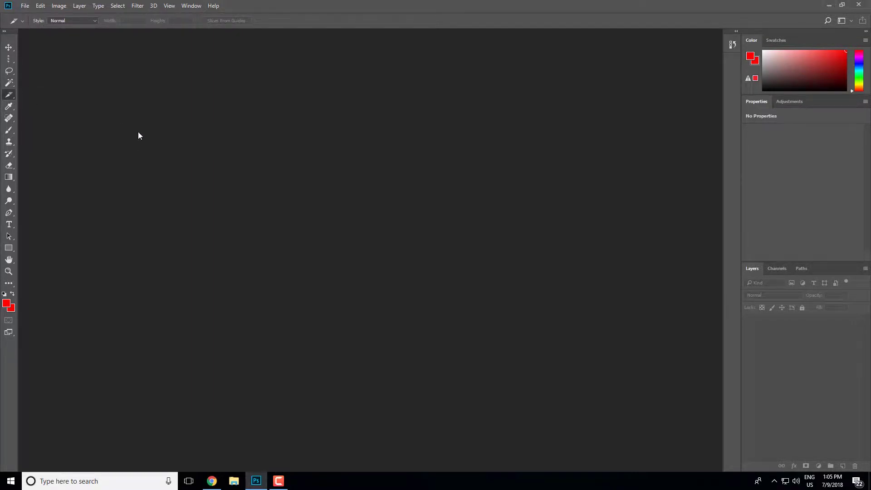
Open joseph-gonzalez-99034-unsplash.jpg from the Downloads/basic folder.
{"action": "left_click", "coordinate": [25, 6]}
{"action": "left_click", "coordinate": [74, 27]}
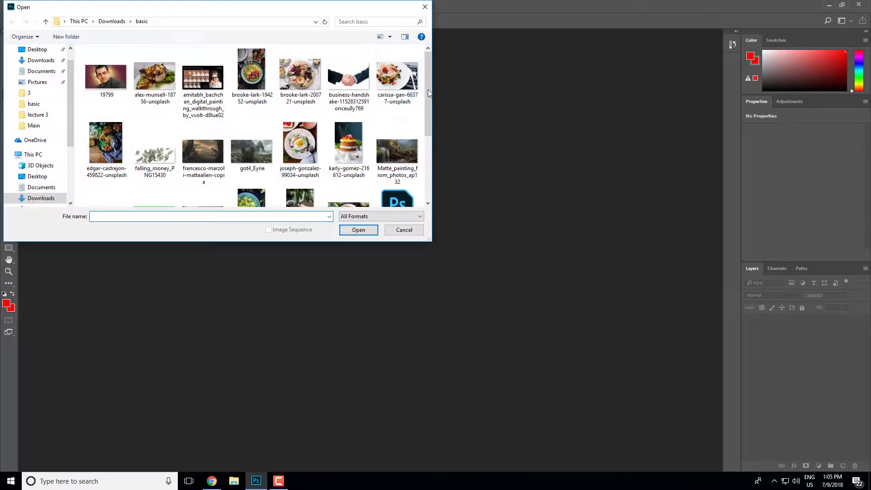
{"action": "left_click_drag", "start_coordinate": [429, 93], "coordinate": [429, 111]}
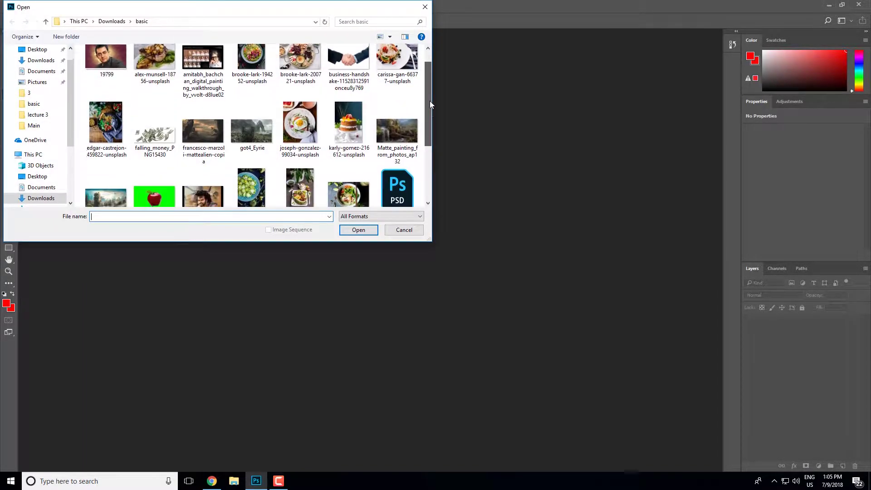
{"action": "left_click", "coordinate": [301, 107]}
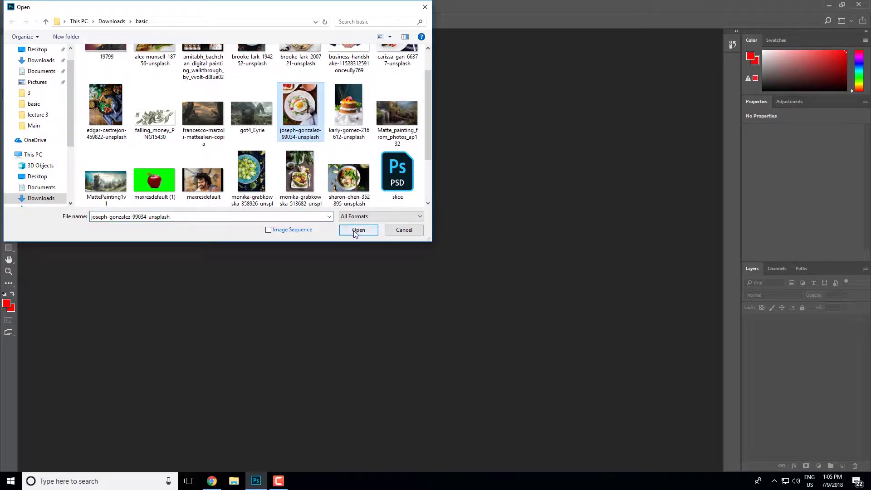
{"action": "left_click", "coordinate": [358, 230]}
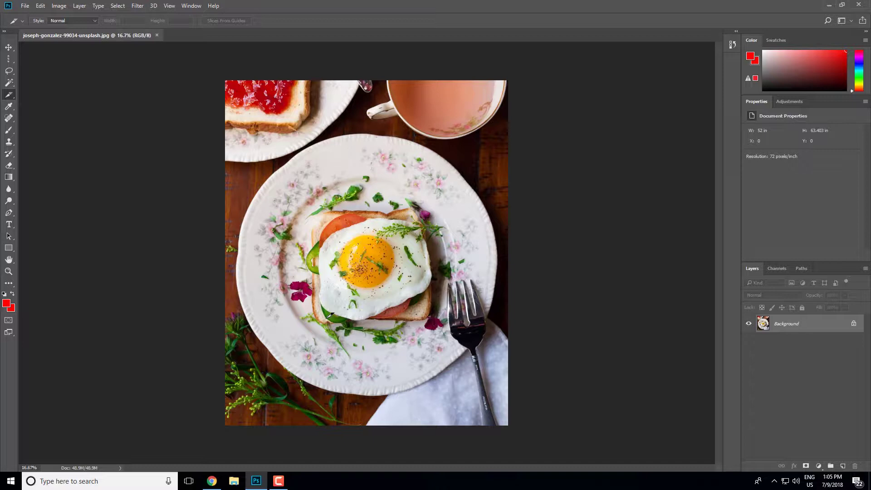
Quick-select the wood left of the plate, up to the cup, and around the fork and napkin.
{"action": "left_click", "coordinate": [8, 83]}
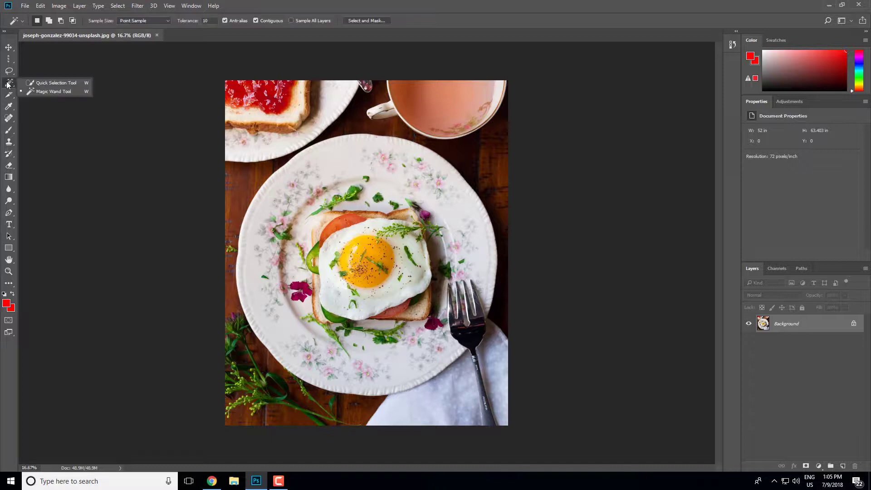
{"action": "left_click", "coordinate": [69, 85]}
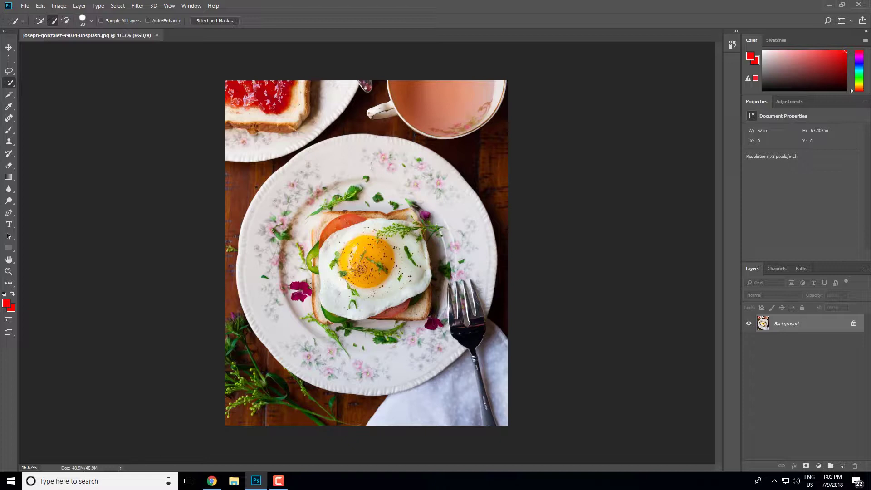
{"action": "left_click_drag", "start_coordinate": [257, 190], "coordinate": [262, 176]}
{"action": "left_click_drag", "start_coordinate": [302, 151], "coordinate": [397, 136]}
{"action": "mouse_move", "coordinate": [458, 161]}
{"action": "left_mouse_down"}
{"action": "mouse_move", "coordinate": [295, 392]}
{"action": "mouse_move", "coordinate": [247, 368]}
{"action": "left_mouse_up"}
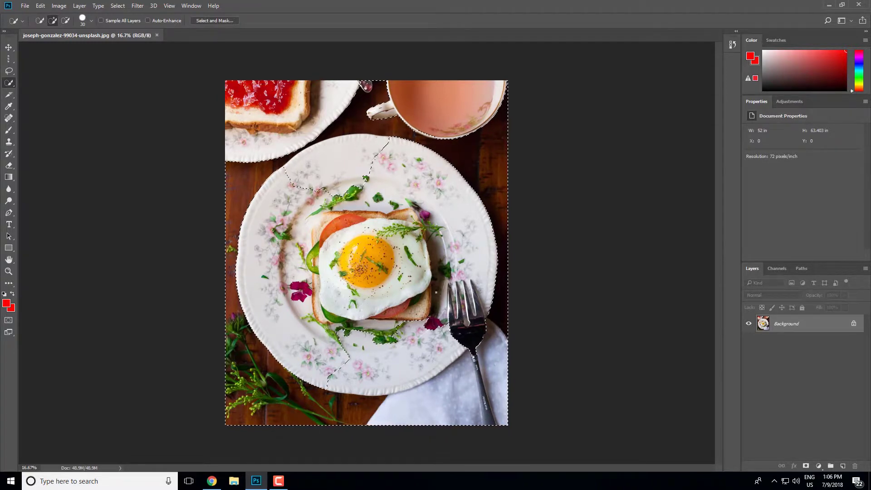
Use the Lasso in Subtract mode to trim stray selection off the plate's left rim.
{"action": "left_click", "coordinate": [9, 72]}
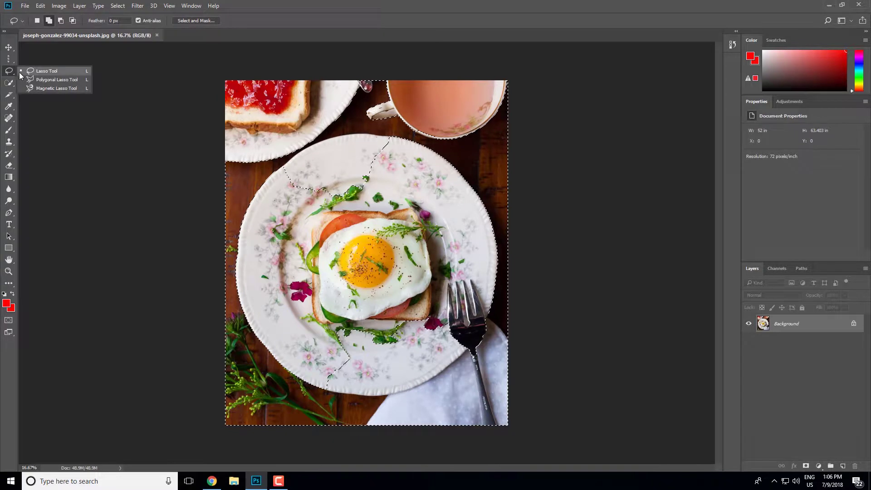
{"action": "left_click", "coordinate": [69, 74]}
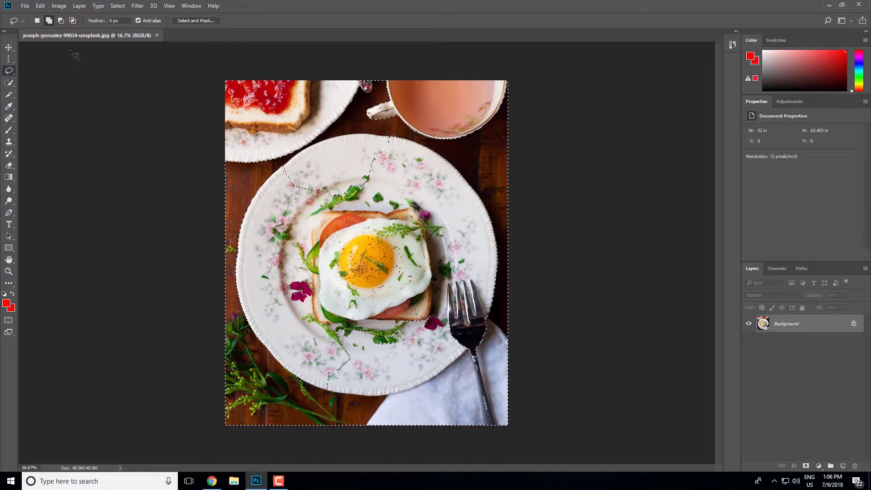
{"action": "left_click", "coordinate": [60, 21]}
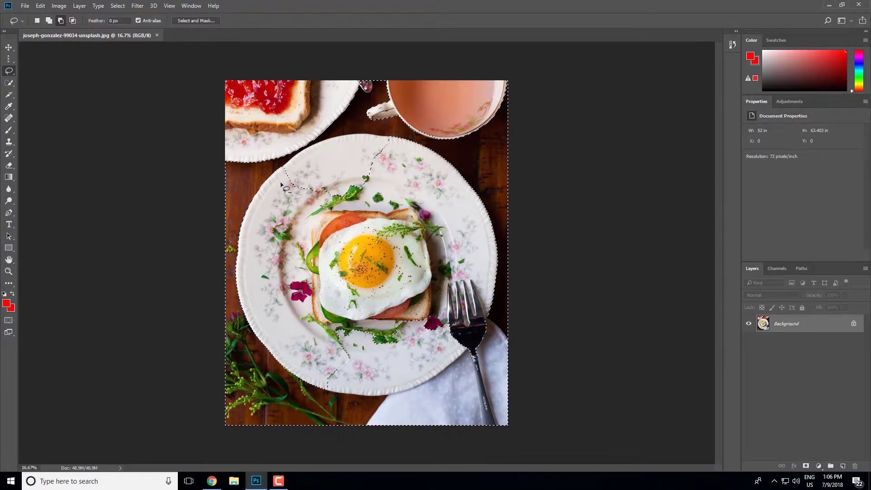
{"action": "mouse_move", "coordinate": [280, 182]}
{"action": "left_mouse_down"}
{"action": "mouse_move", "coordinate": [286, 196]}
{"action": "mouse_move", "coordinate": [349, 135]}
{"action": "mouse_move", "coordinate": [303, 150]}
{"action": "mouse_move", "coordinate": [284, 179]}
{"action": "left_mouse_up"}
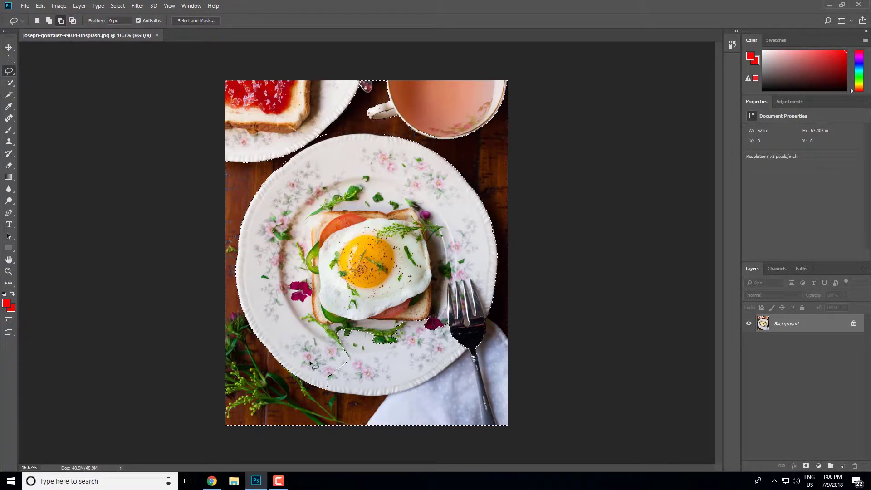
{"action": "mouse_move", "coordinate": [326, 390]}
{"action": "left_mouse_down"}
{"action": "mouse_move", "coordinate": [379, 307]}
{"action": "mouse_move", "coordinate": [480, 315]}
{"action": "mouse_move", "coordinate": [474, 352]}
{"action": "mouse_move", "coordinate": [430, 383]}
{"action": "mouse_move", "coordinate": [352, 398]}
{"action": "mouse_move", "coordinate": [321, 382]}
{"action": "left_mouse_up"}
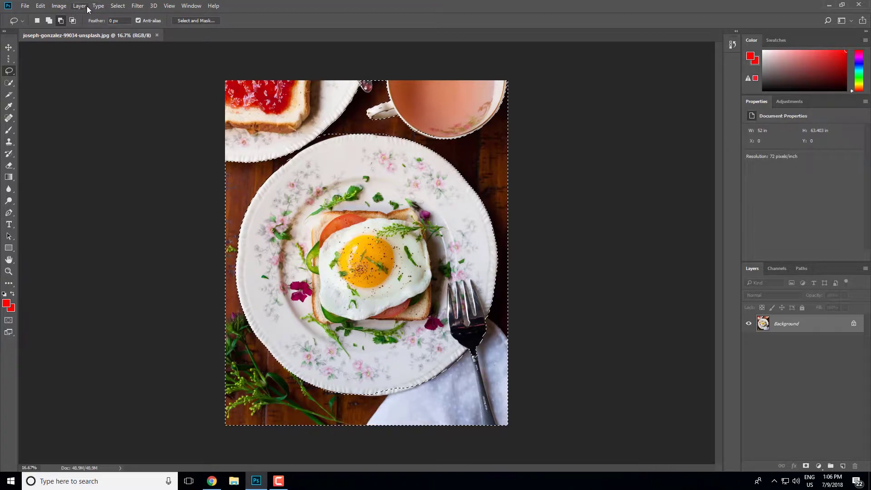
Invert the selection and copy the plate onto a new Layer 1.
{"action": "left_click", "coordinate": [113, 7]}
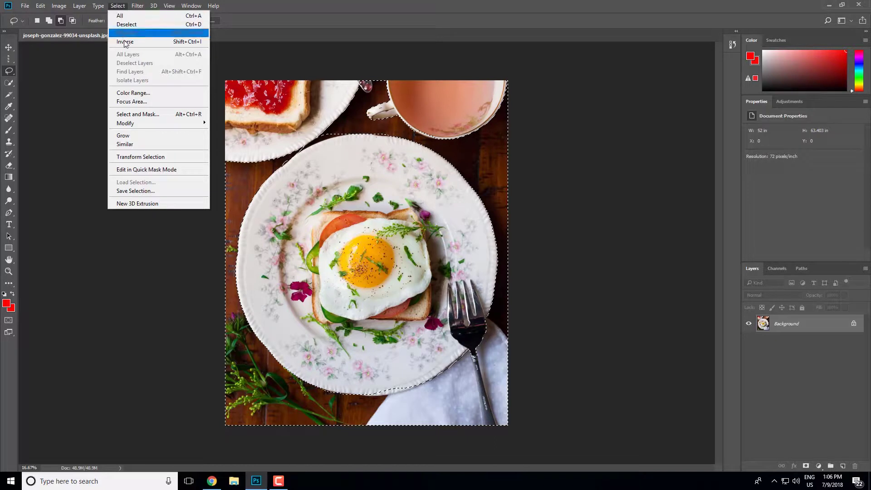
{"action": "left_click", "coordinate": [196, 42]}
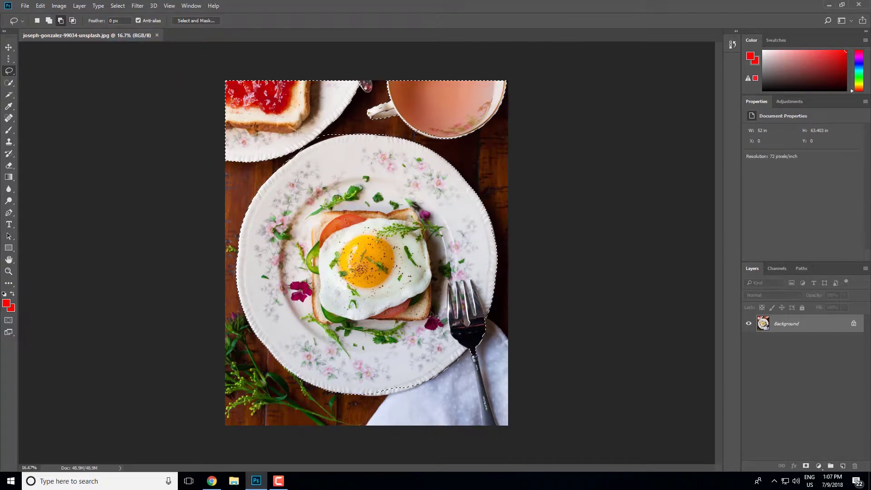
{"action": "left_click", "coordinate": [79, 6]}
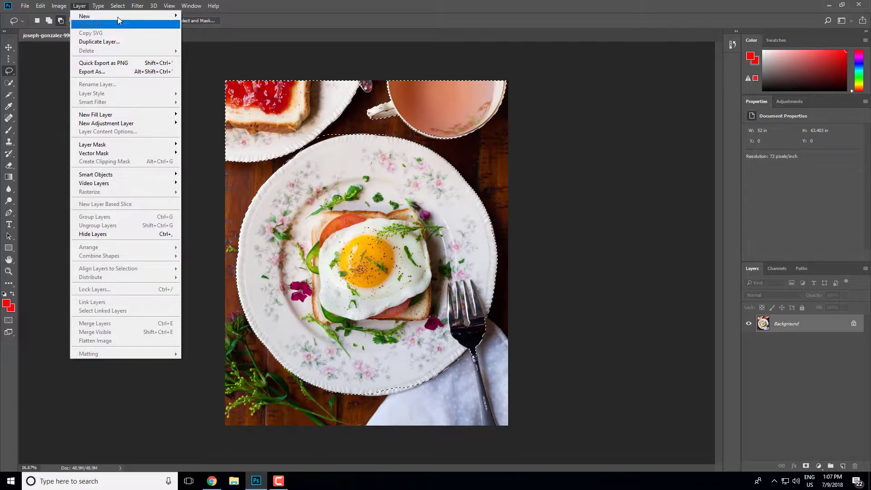
{"action": "mouse_move", "coordinate": [122, 15]}
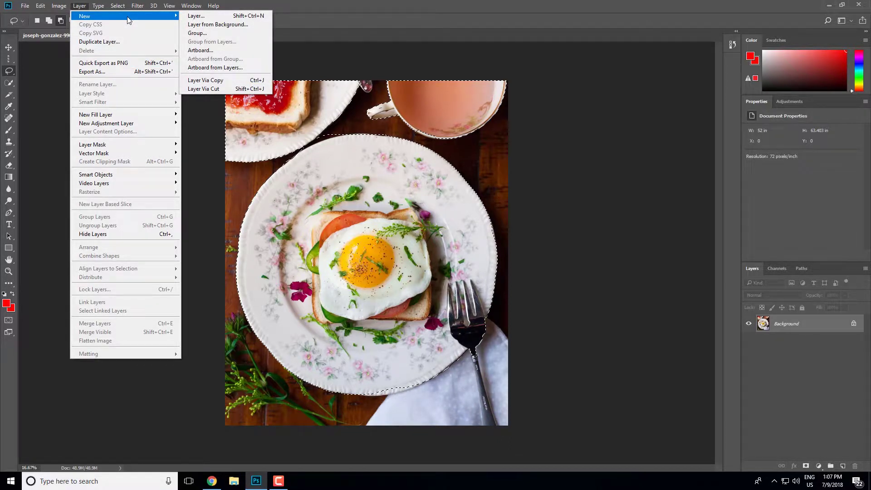
{"action": "left_click", "coordinate": [255, 80]}
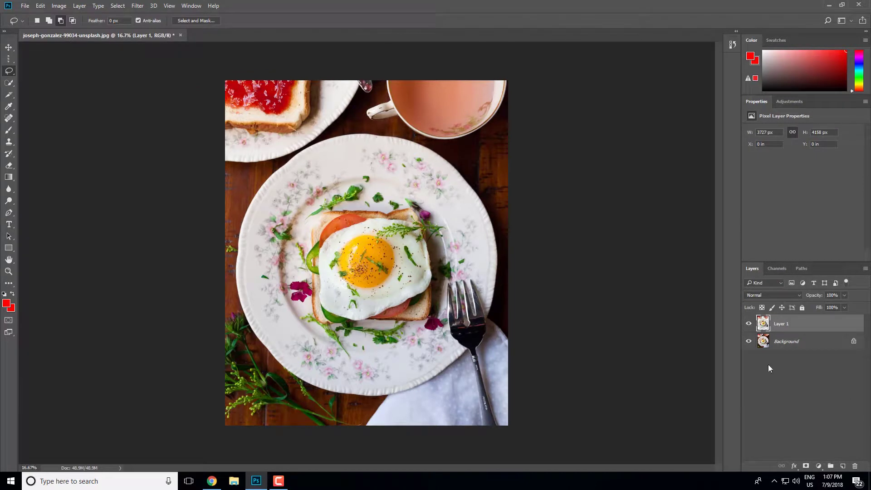
Hide the Background layer, then delete Layer 1.
{"action": "left_click", "coordinate": [749, 341]}
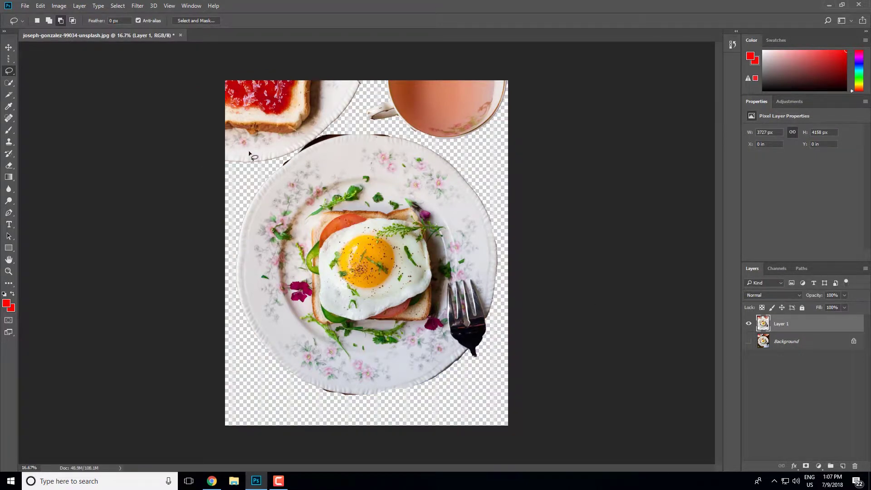
{"action": "key", "text": "e"}
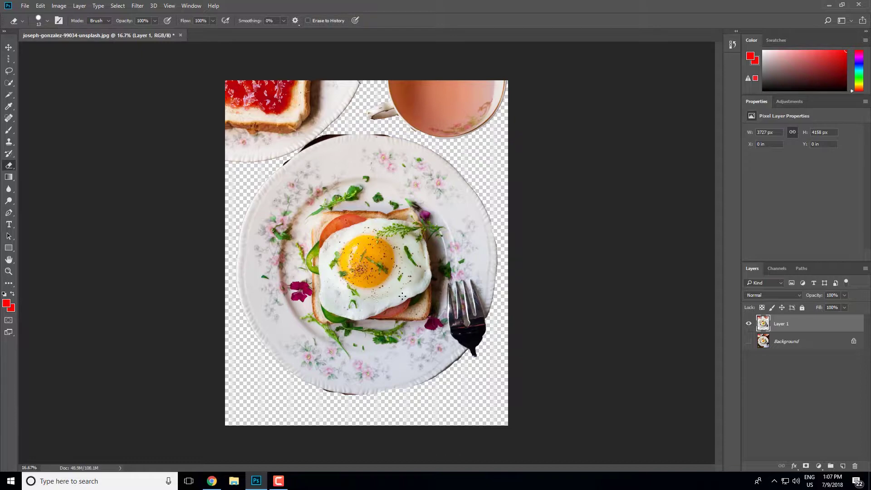
{"action": "left_click", "coordinate": [834, 380]}
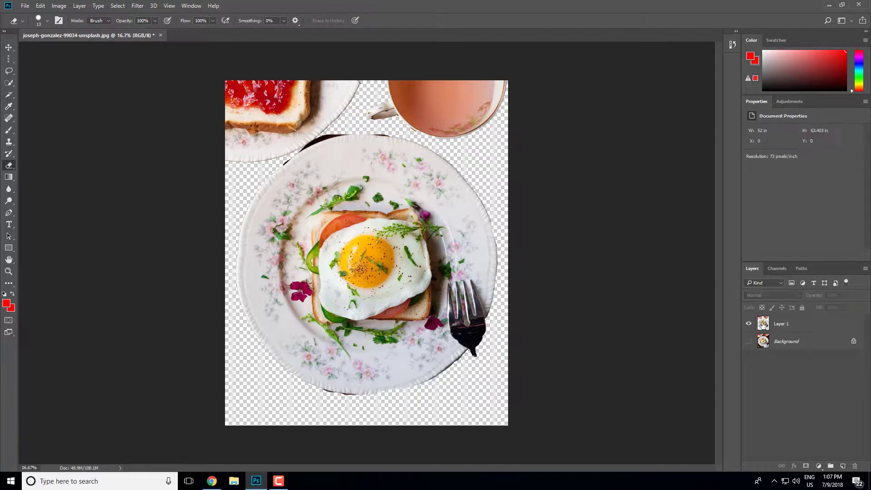
{"action": "left_click", "coordinate": [790, 328]}
{"action": "key", "text": "Delete"}
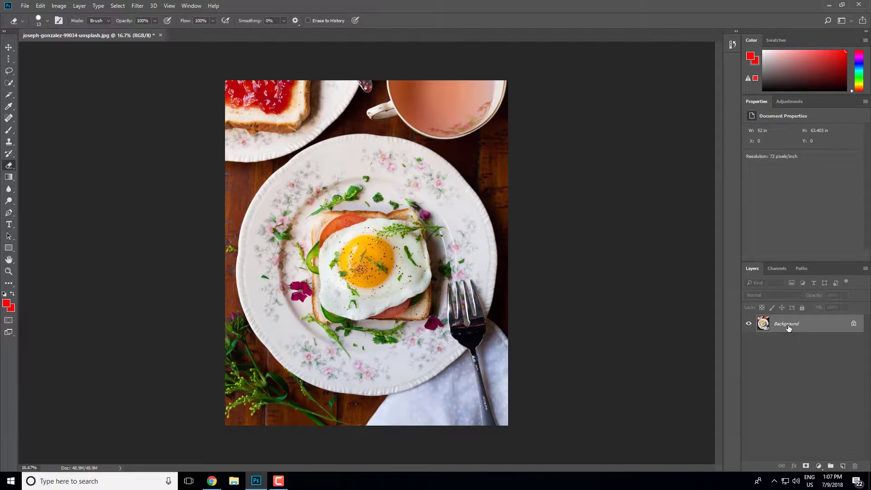
Close the food photo without saving changes.
{"action": "left_click", "coordinate": [161, 35]}
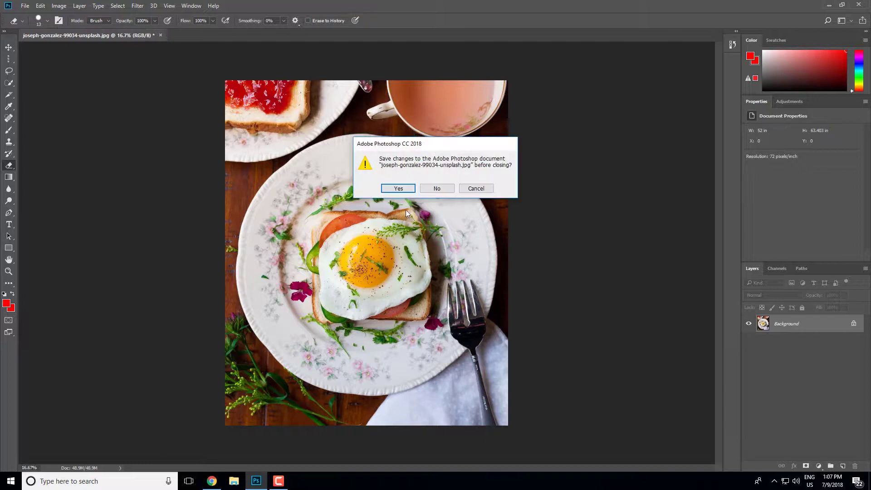
{"action": "left_click", "coordinate": [398, 189]}
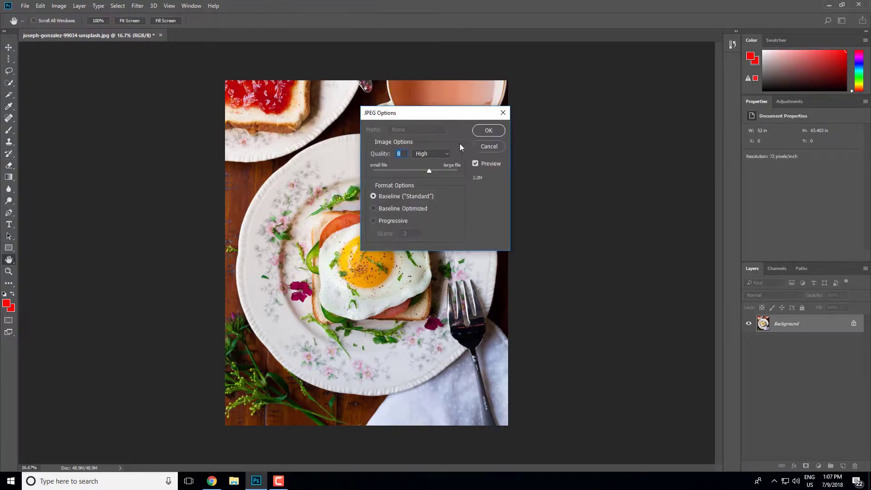
{"action": "left_click", "coordinate": [487, 146]}
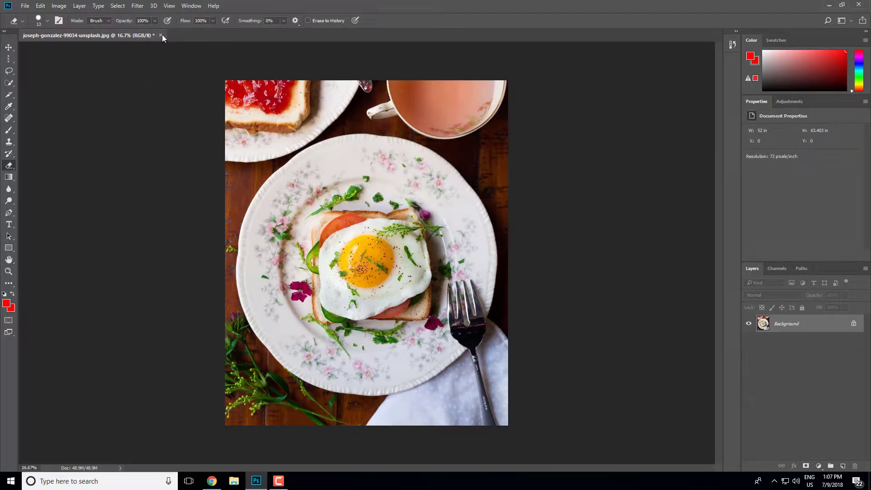
{"action": "left_click", "coordinate": [162, 35]}
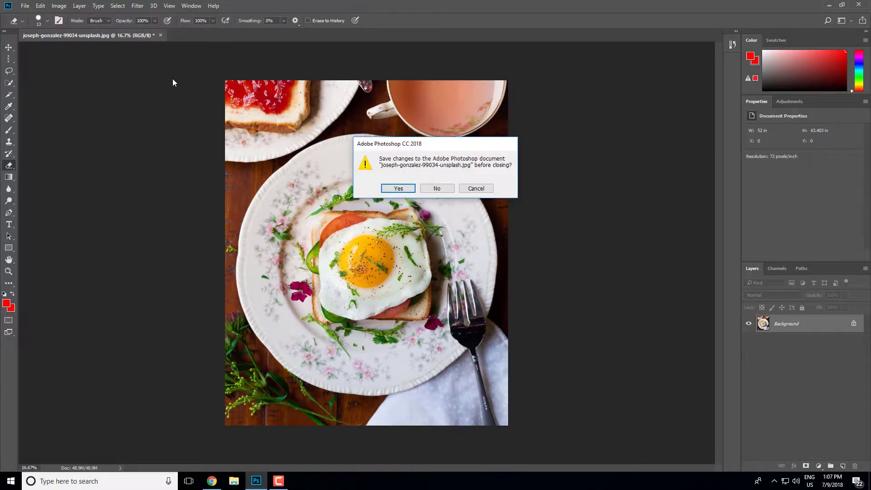
{"action": "left_click", "coordinate": [437, 188]}
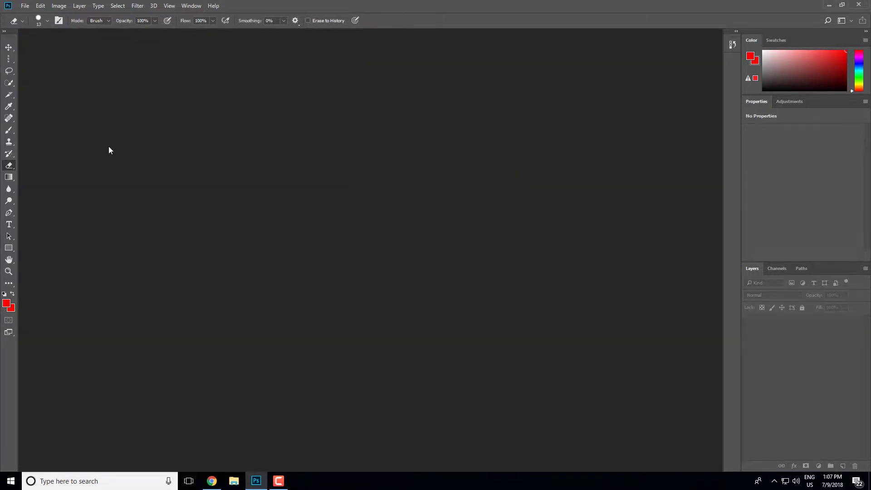
Open maxresdefault (1).jpg from the bottom of the basic folder.
{"action": "left_click", "coordinate": [24, 6]}
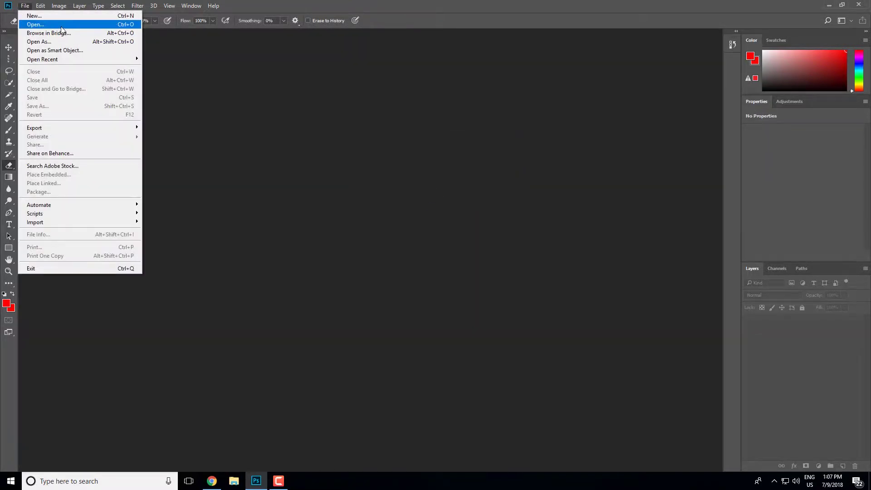
{"action": "left_click", "coordinate": [61, 26]}
{"action": "scroll", "coordinate": [430, 95], "scroll_direction": "down", "scroll_amount": 5}
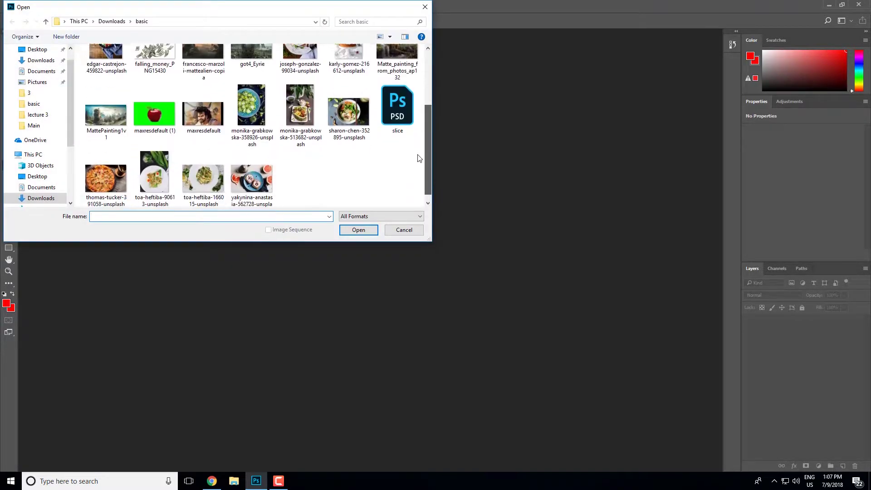
{"action": "left_click", "coordinate": [169, 119]}
{"action": "left_click", "coordinate": [358, 230]}
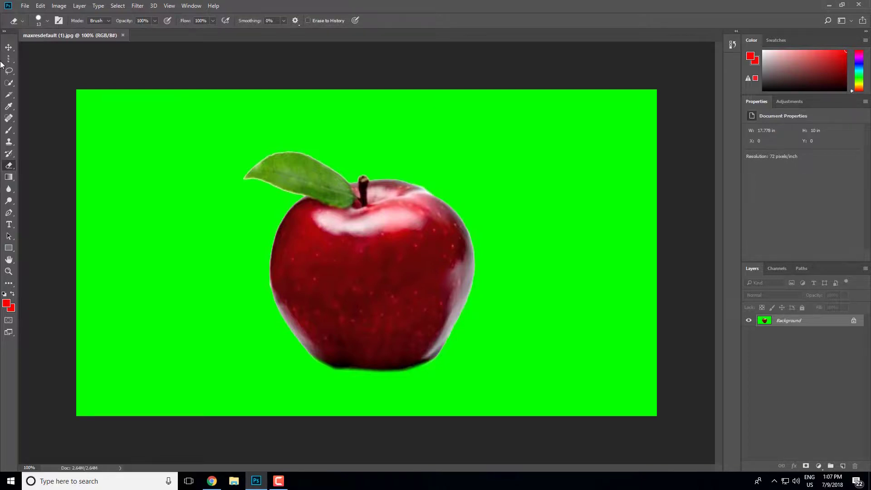
Quick-select the green background around the apple.
{"action": "left_click", "coordinate": [9, 83]}
{"action": "left_click", "coordinate": [61, 83]}
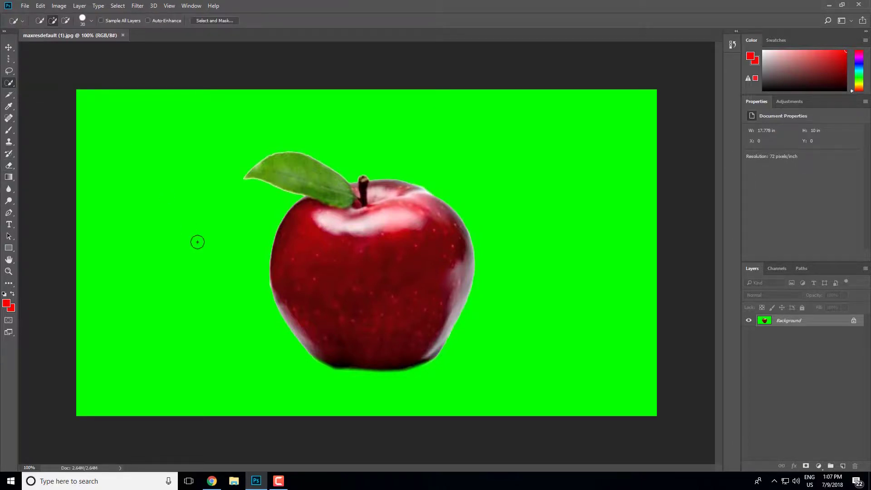
{"action": "mouse_move", "coordinate": [245, 249]}
{"action": "left_mouse_down"}
{"action": "mouse_move", "coordinate": [231, 158]}
{"action": "mouse_move", "coordinate": [414, 162]}
{"action": "mouse_move", "coordinate": [486, 313]}
{"action": "mouse_move", "coordinate": [434, 357]}
{"action": "mouse_move", "coordinate": [375, 374]}
{"action": "mouse_move", "coordinate": [408, 370]}
{"action": "left_mouse_up"}
With the freehand Lasso, fix the selection along the apple's right and bottom edges.
{"action": "left_click", "coordinate": [9, 71]}
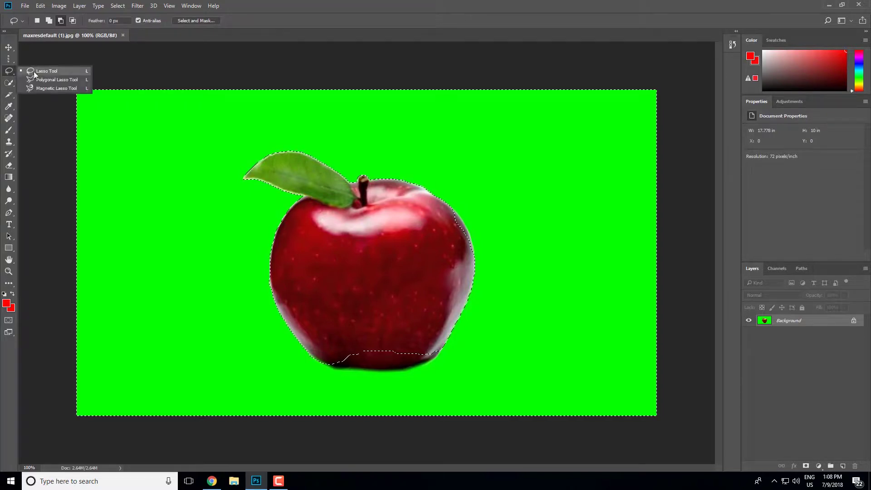
{"action": "left_click", "coordinate": [36, 69]}
{"action": "left_click_drag", "start_coordinate": [456, 212], "coordinate": [475, 272]}
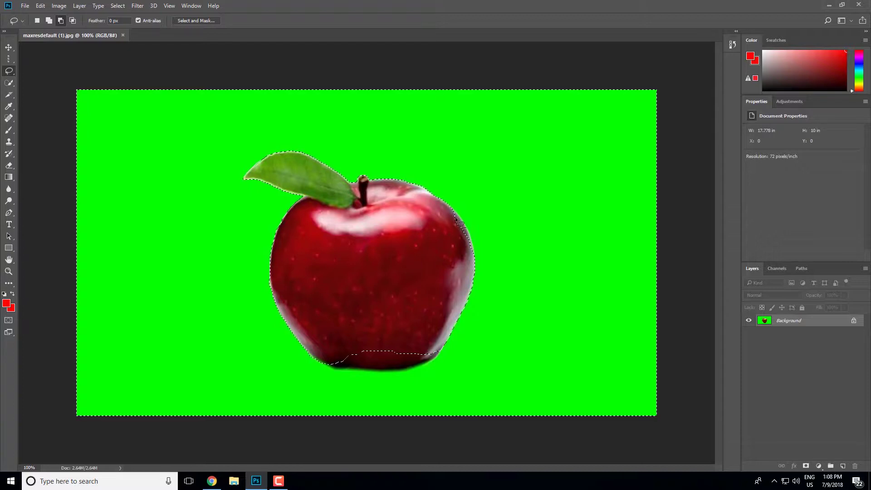
{"action": "mouse_move", "coordinate": [455, 211]}
{"action": "left_mouse_down"}
{"action": "mouse_move", "coordinate": [449, 269]}
{"action": "mouse_move", "coordinate": [464, 222]}
{"action": "mouse_move", "coordinate": [451, 214]}
{"action": "left_mouse_up"}
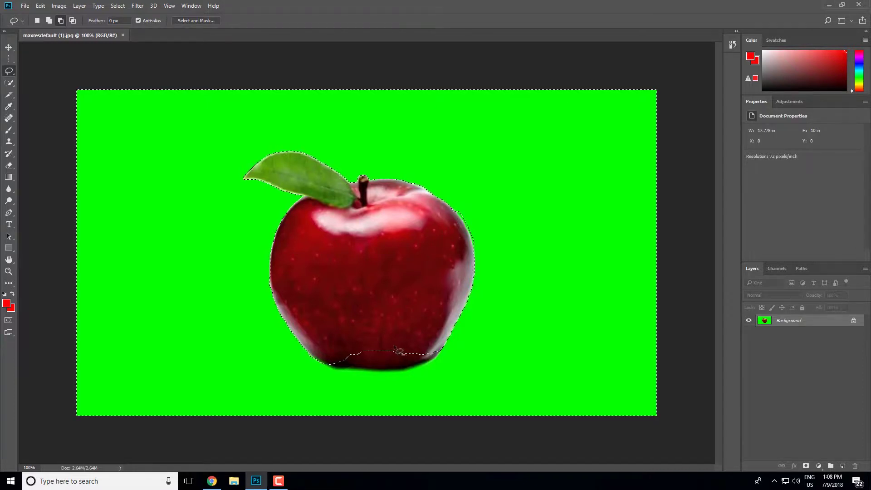
{"action": "mouse_move", "coordinate": [326, 366]}
{"action": "left_mouse_down"}
{"action": "mouse_move", "coordinate": [424, 372]}
{"action": "mouse_move", "coordinate": [444, 356]}
{"action": "mouse_move", "coordinate": [415, 330]}
{"action": "mouse_move", "coordinate": [319, 360]}
{"action": "left_mouse_up"}
Invert the selection and copy the apple onto a new Layer 1.
{"action": "left_click", "coordinate": [113, 7]}
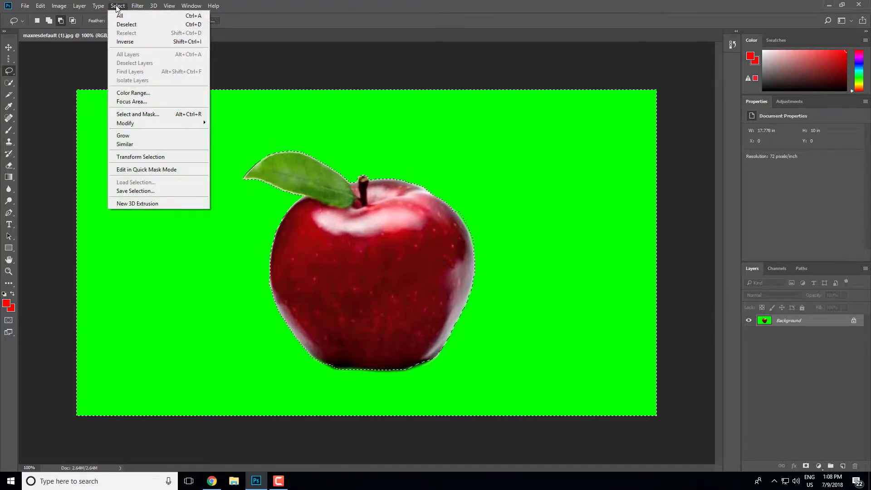
{"action": "left_click", "coordinate": [196, 42]}
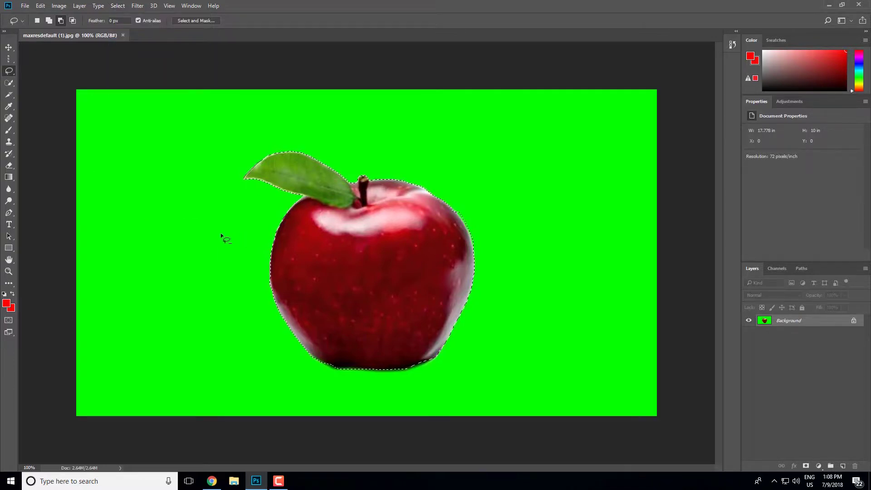
{"action": "left_click", "coordinate": [80, 6]}
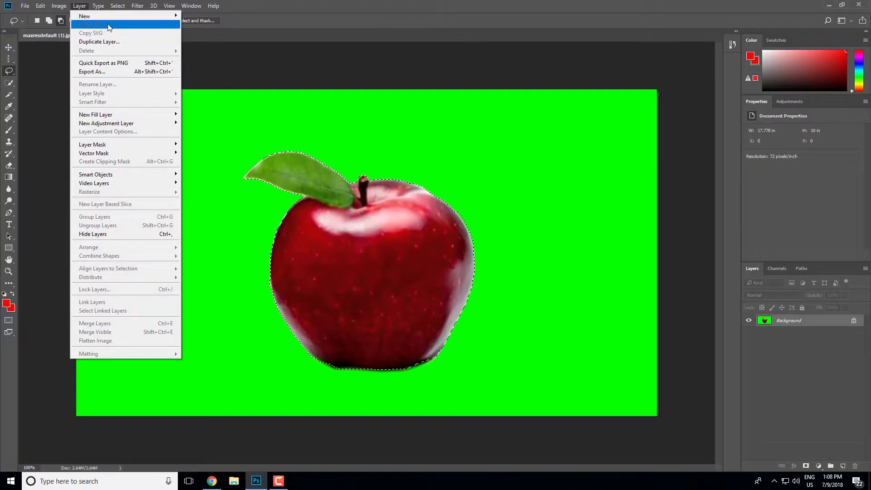
{"action": "mouse_move", "coordinate": [126, 16]}
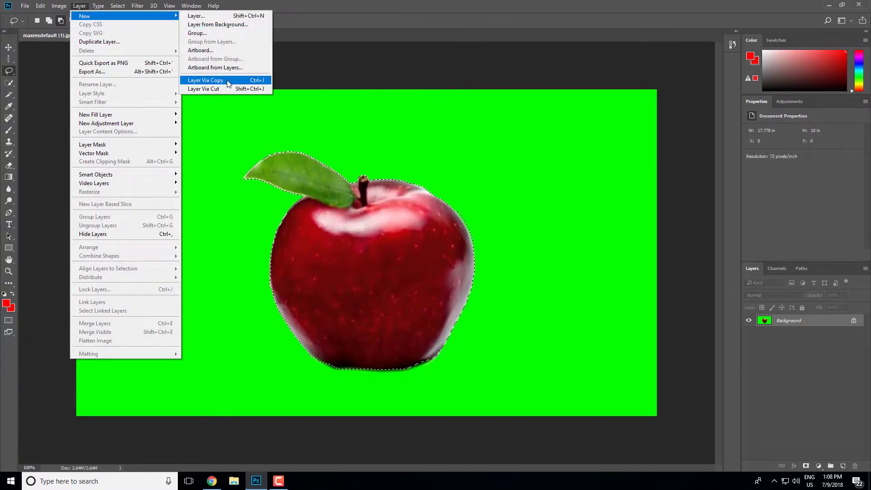
{"action": "left_click", "coordinate": [262, 82]}
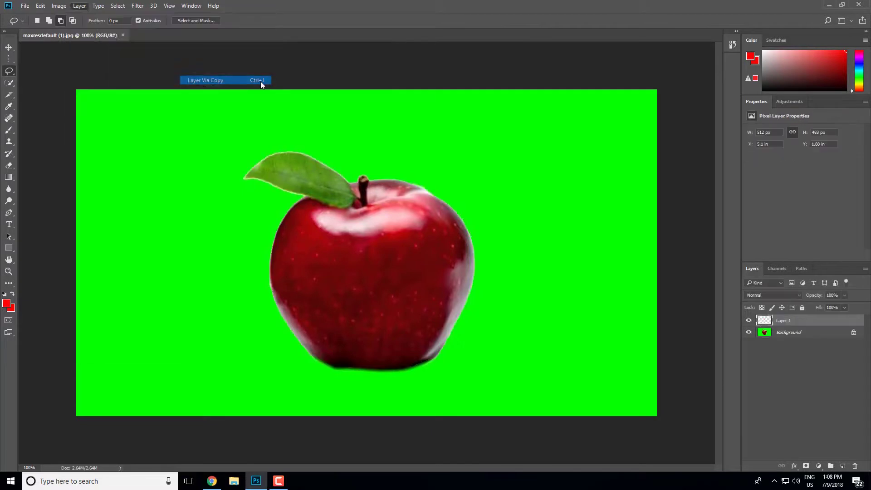
Toggle the Background off and on to preview the cutout, then delete Layer 1.
{"action": "left_click", "coordinate": [750, 332]}
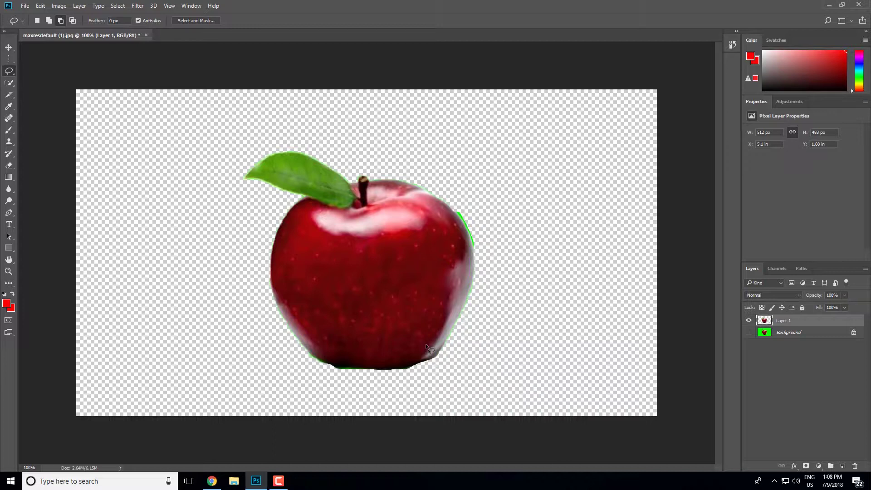
{"action": "left_click", "coordinate": [749, 333]}
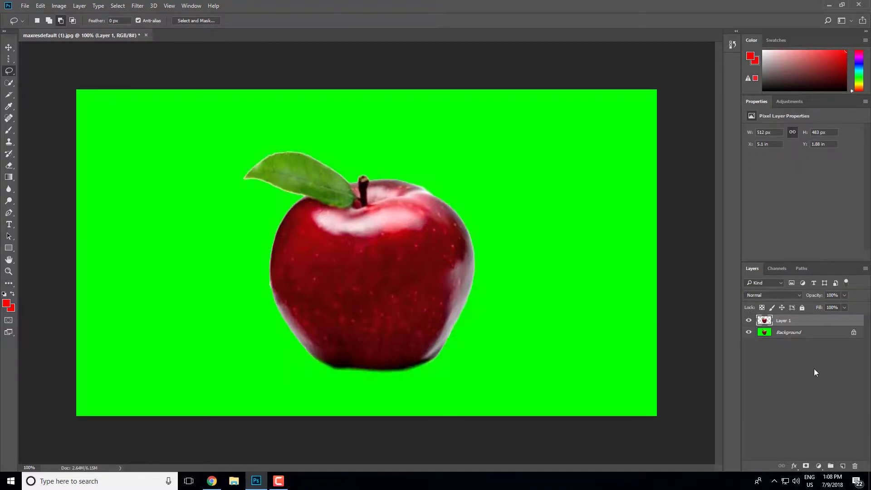
{"action": "left_click", "coordinate": [853, 466]}
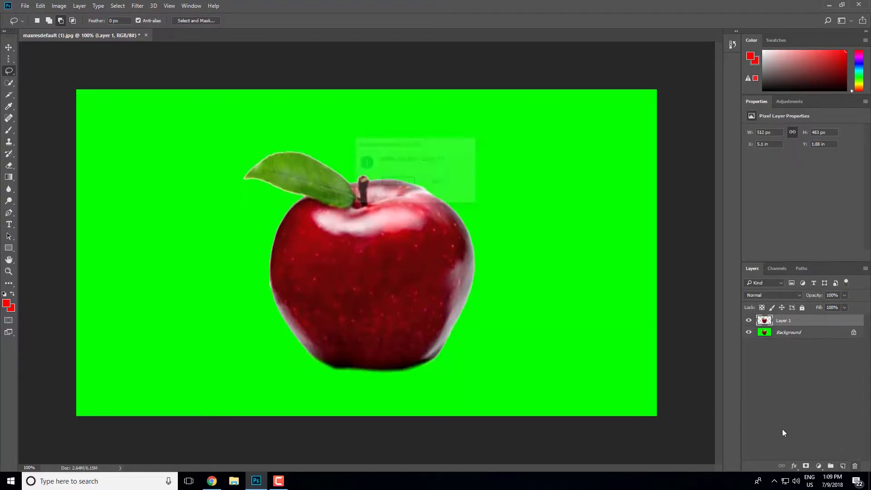
{"action": "left_click", "coordinate": [388, 185]}
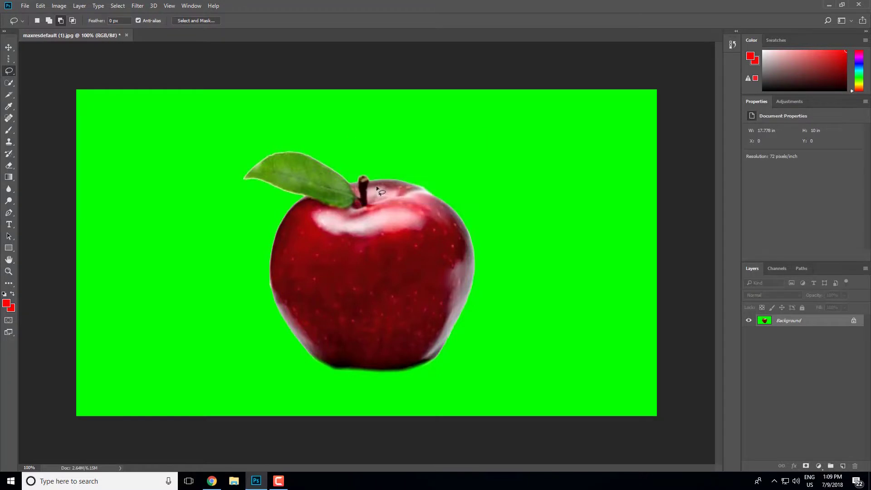
Select the green background with the Magic Wand at Tolerance 40.
{"action": "left_click", "coordinate": [9, 84]}
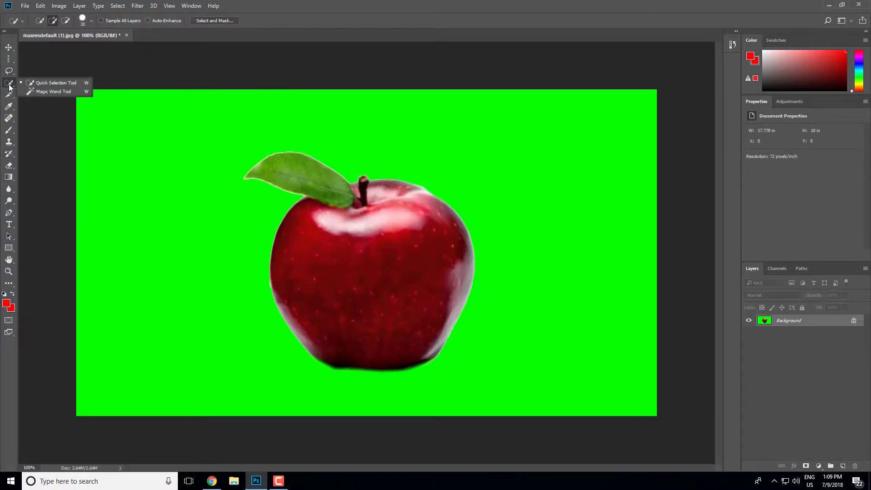
{"action": "left_click", "coordinate": [62, 91]}
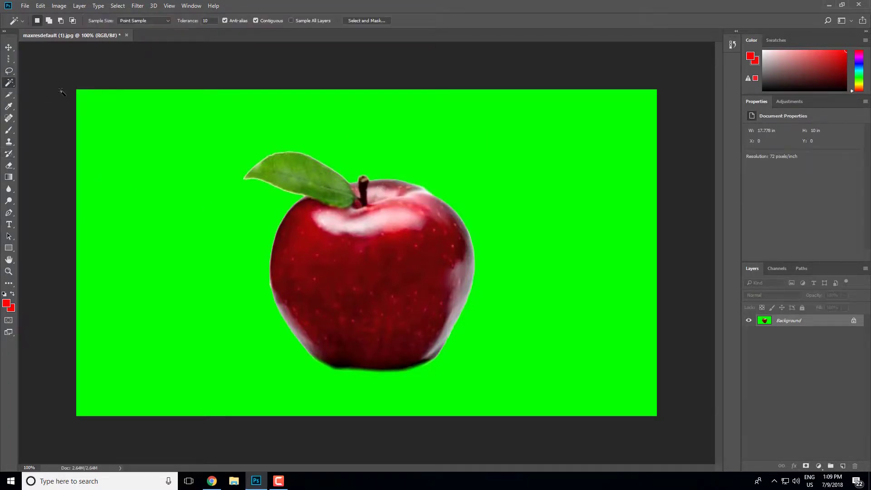
{"action": "left_click", "coordinate": [237, 293]}
{"action": "key", "text": "ctrl+d"}
{"action": "left_click", "coordinate": [263, 299]}
{"action": "key", "text": "ctrl+d"}
{"action": "type", "text": "4"}
{"action": "left_click", "coordinate": [205, 206]}
Copy the apple to a new layer, preview it on transparency, delete it, and close the image.
{"action": "key", "text": "ctrl+j"}
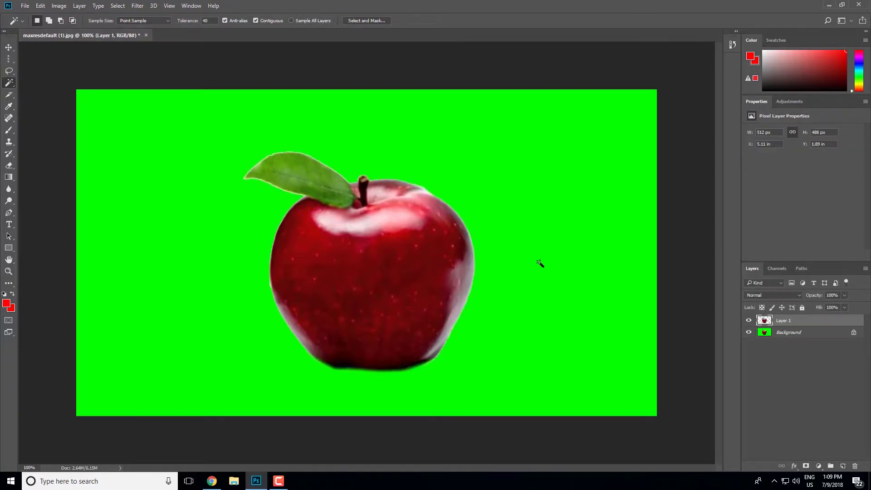
{"action": "left_click", "coordinate": [749, 333]}
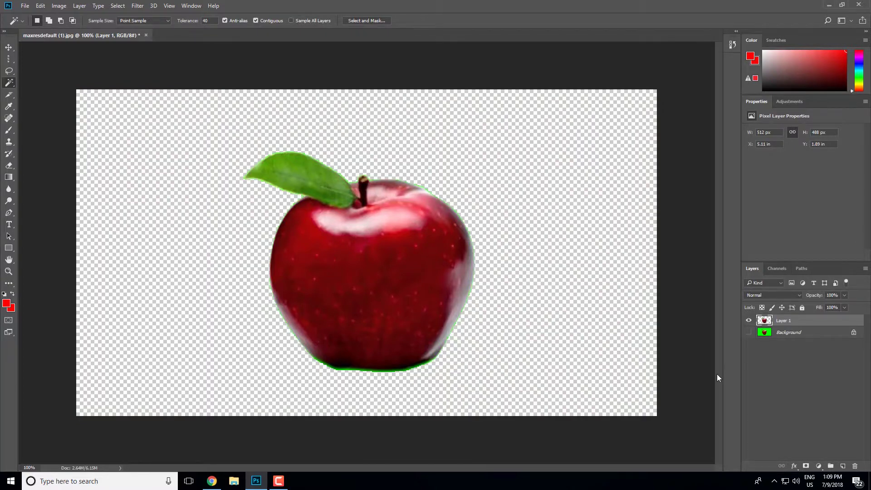
{"action": "left_click", "coordinate": [749, 333]}
{"action": "left_click", "coordinate": [855, 467]}
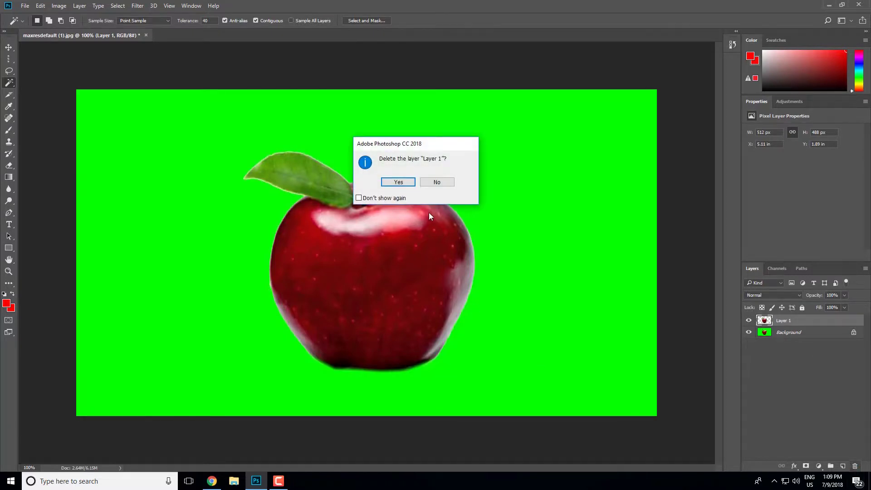
{"action": "left_click", "coordinate": [400, 183]}
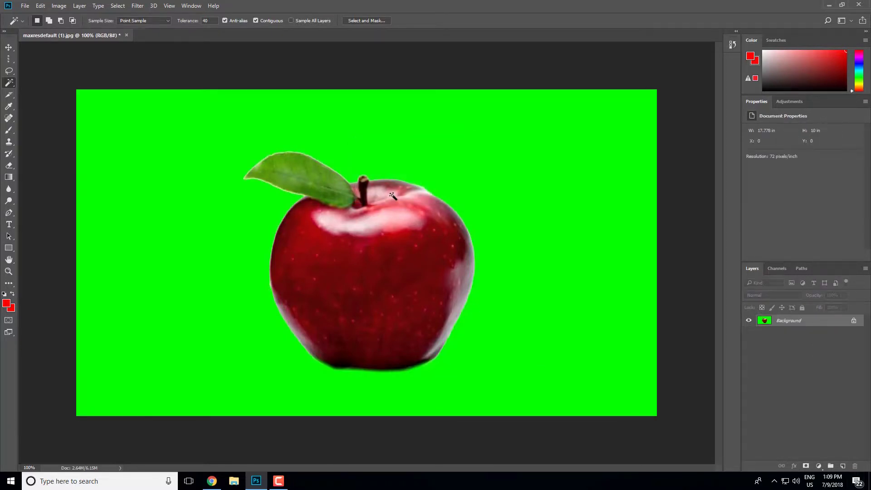
{"action": "left_click", "coordinate": [126, 35]}
Discard changes to the apple image and switch to the Slice Tool.
{"action": "left_click", "coordinate": [438, 183]}
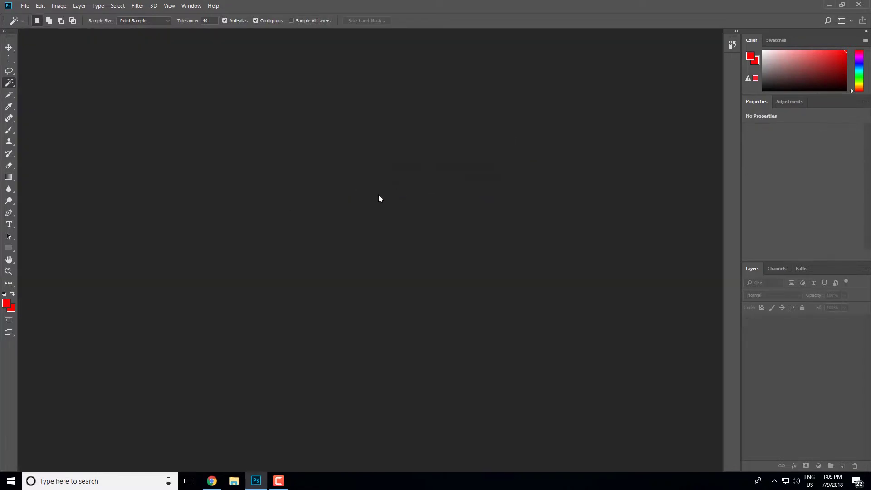
{"action": "left_click", "coordinate": [10, 98]}
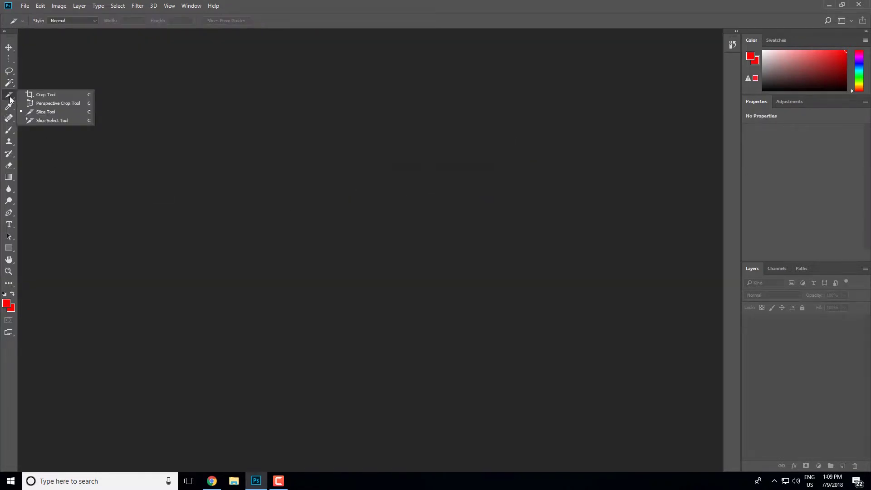
{"action": "left_click", "coordinate": [50, 112]}
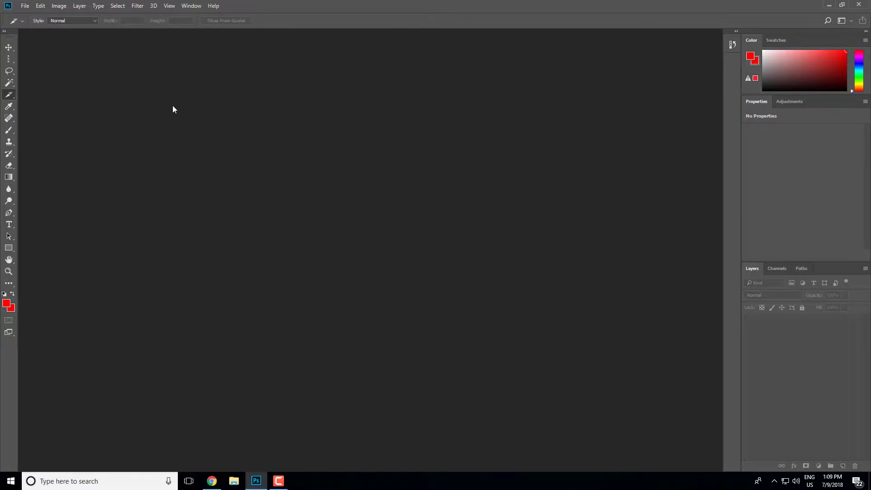
Open sharon-chen-352895-unsplash.jpg from the basic folder.
{"action": "double_click", "coordinate": [146, 118]}
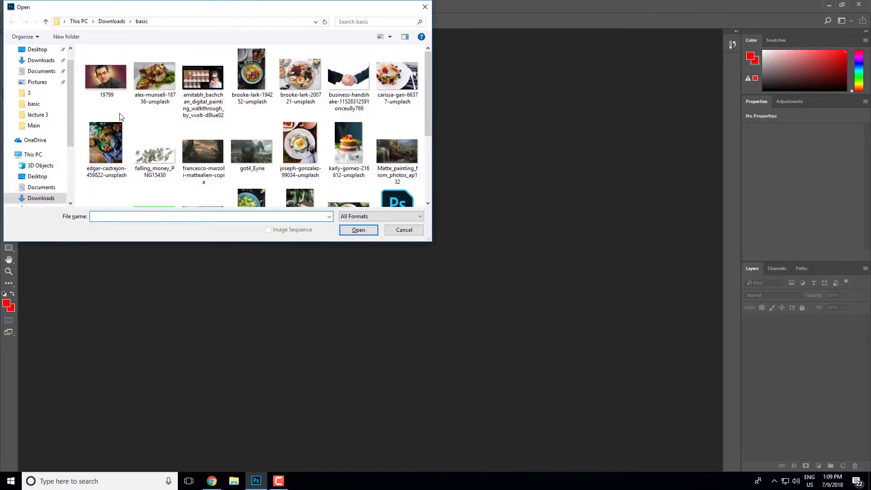
{"action": "left_click", "coordinate": [158, 89]}
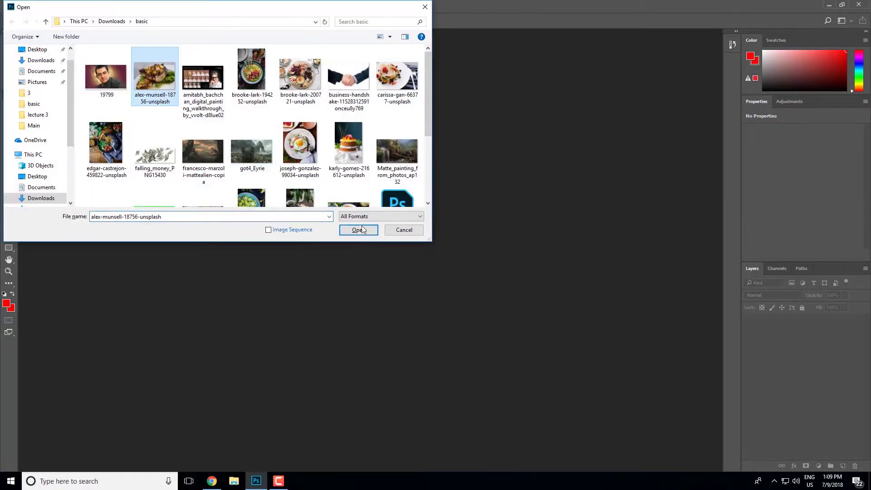
{"action": "left_click_drag", "start_coordinate": [430, 101], "coordinate": [433, 157]}
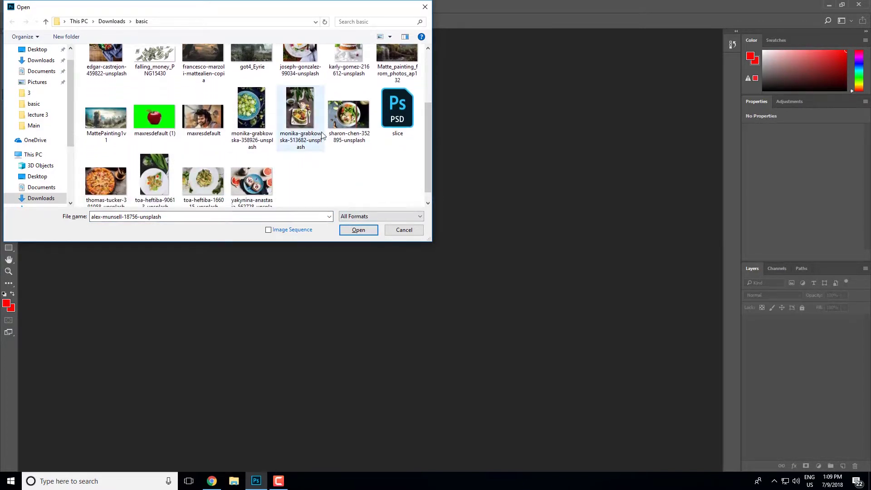
{"action": "left_click", "coordinate": [349, 116]}
{"action": "left_click", "coordinate": [358, 230]}
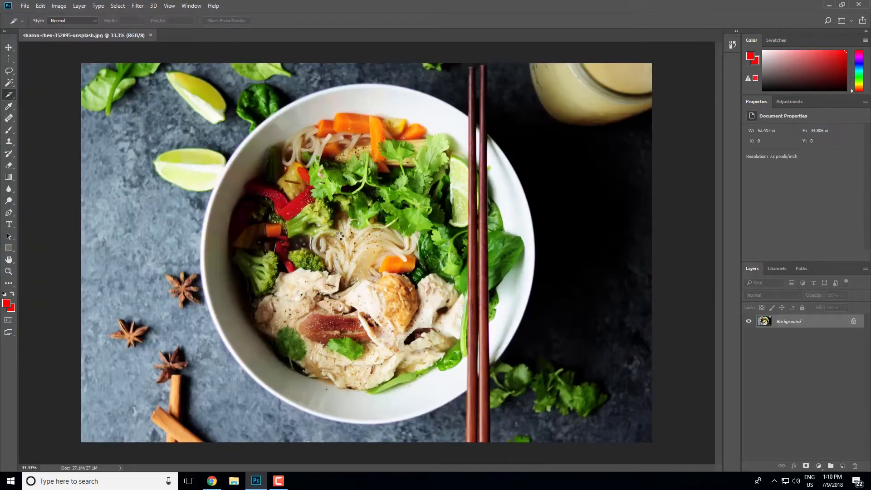
Crop the noodle photo's top edge down, then undo to restore the full 52.417 × 34.806 in.
{"action": "right_click", "coordinate": [11, 97]}
{"action": "left_click", "coordinate": [36, 96]}
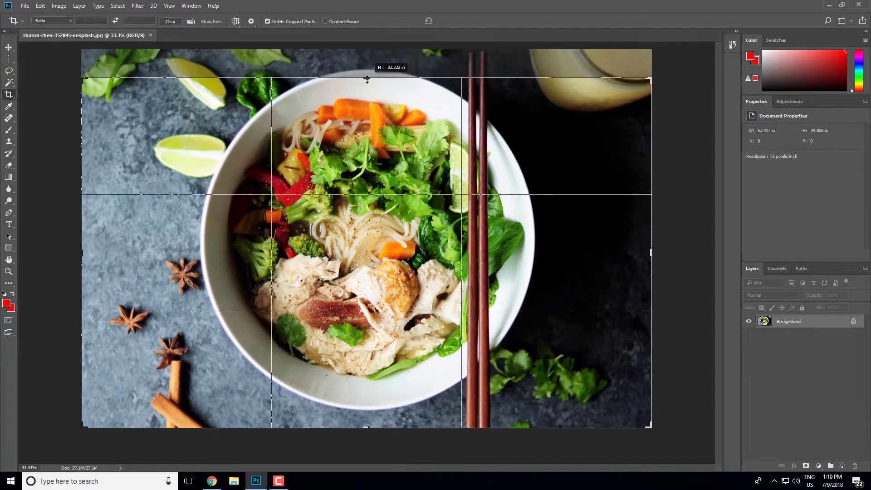
{"action": "left_click_drag", "start_coordinate": [366, 64], "coordinate": [368, 134]}
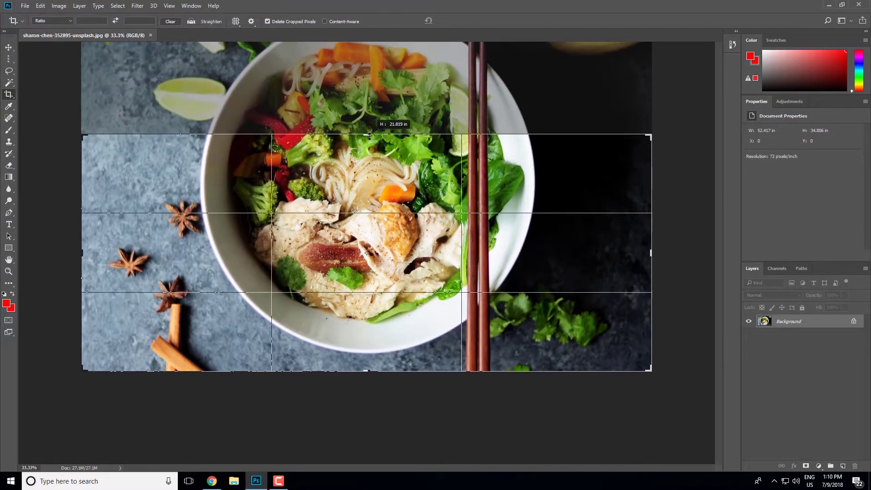
{"action": "key", "text": "Return"}
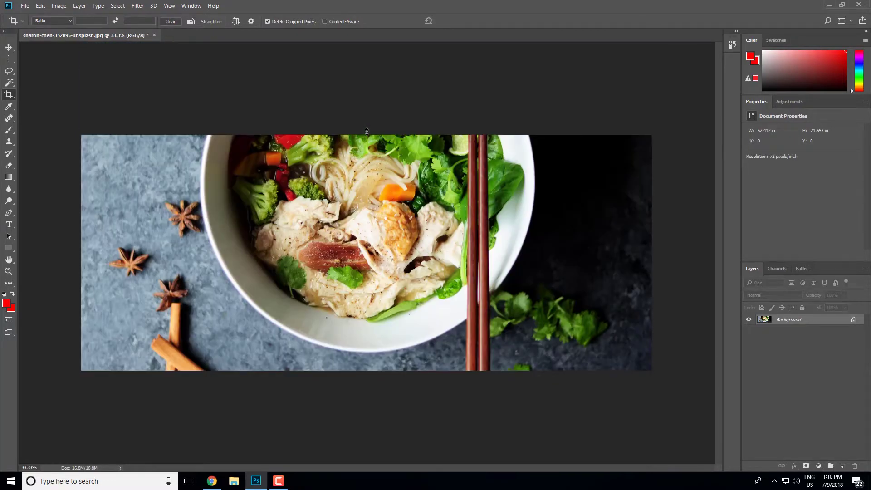
{"action": "key", "text": "ctrl+z"}
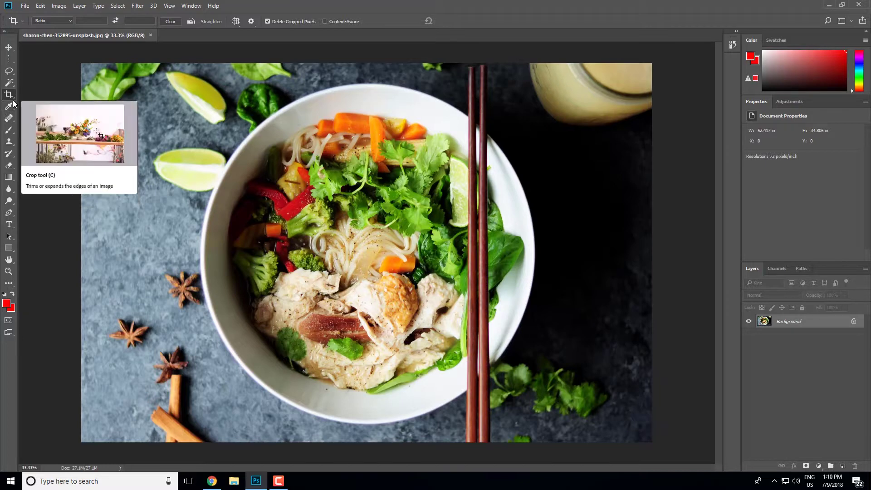
Apply a perspective crop to the noodle photo with its bottom corners skewed inward.
{"action": "right_click", "coordinate": [13, 101]}
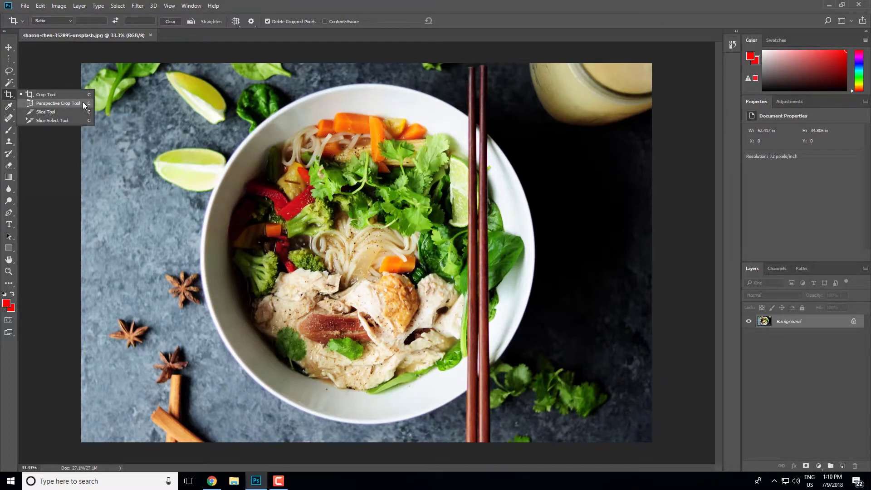
{"action": "left_click", "coordinate": [58, 103]}
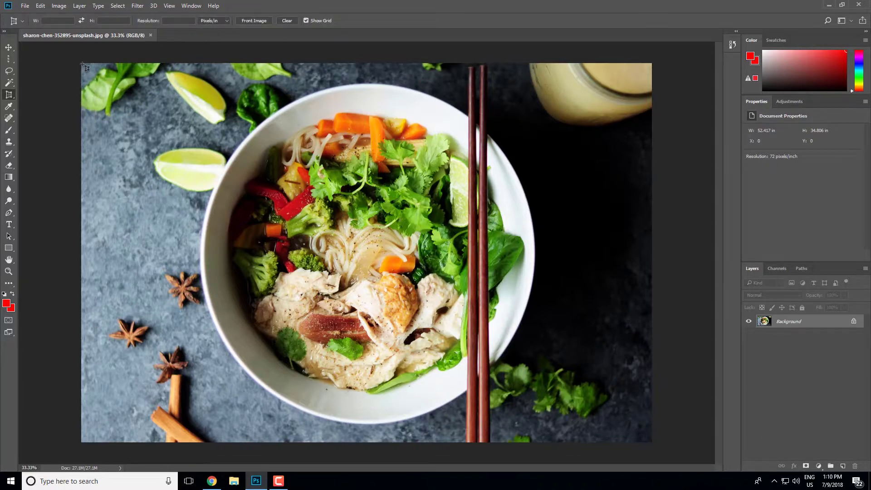
{"action": "left_click_drag", "start_coordinate": [82, 64], "coordinate": [652, 437]}
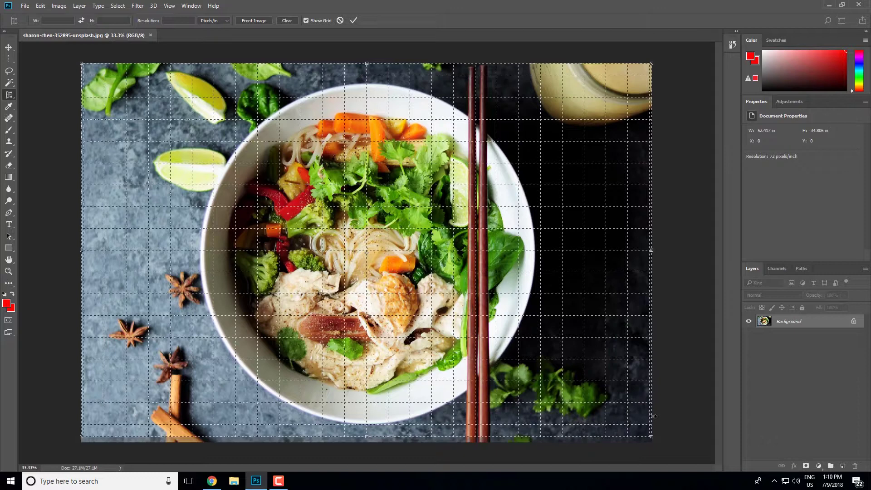
{"action": "left_click_drag", "start_coordinate": [364, 438], "coordinate": [366, 443]}
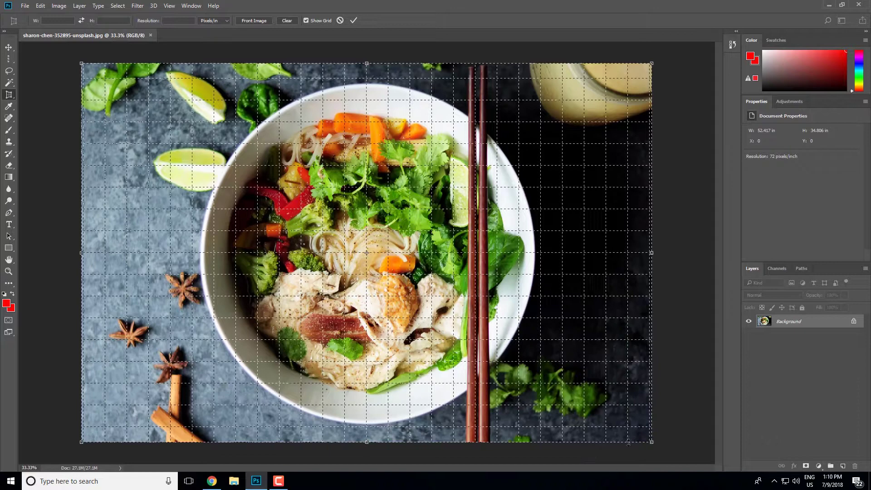
{"action": "left_click_drag", "start_coordinate": [652, 444], "coordinate": [623, 462]}
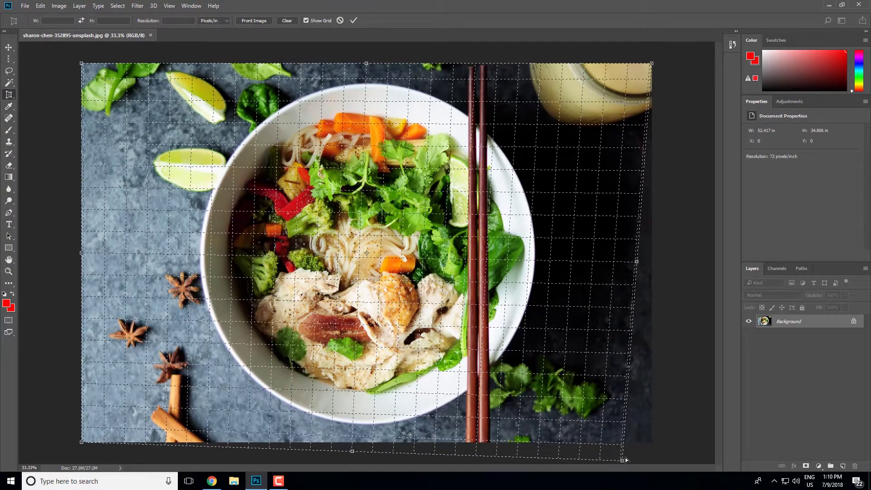
{"action": "key", "text": "ctrl+minus"}
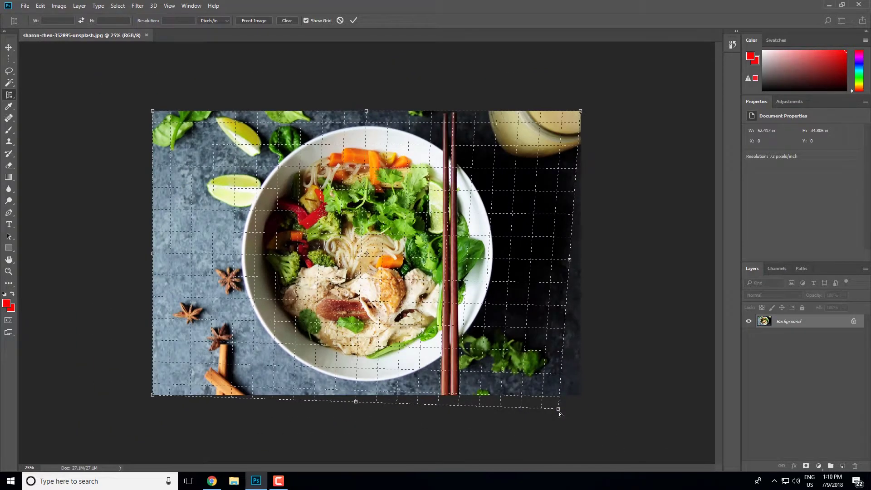
{"action": "mouse_move", "coordinate": [559, 417]}
{"action": "left_mouse_down"}
{"action": "mouse_move", "coordinate": [526, 447]}
{"action": "mouse_move", "coordinate": [536, 447]}
{"action": "left_mouse_up"}
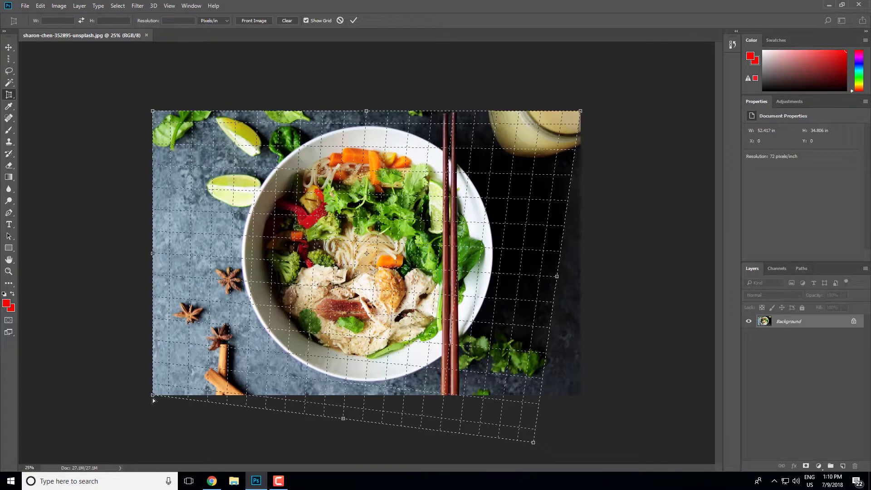
{"action": "mouse_move", "coordinate": [153, 401]}
{"action": "left_mouse_down"}
{"action": "mouse_move", "coordinate": [213, 452]}
{"action": "mouse_move", "coordinate": [201, 451]}
{"action": "left_mouse_up"}
{"action": "left_click_drag", "start_coordinate": [537, 448], "coordinate": [517, 449]}
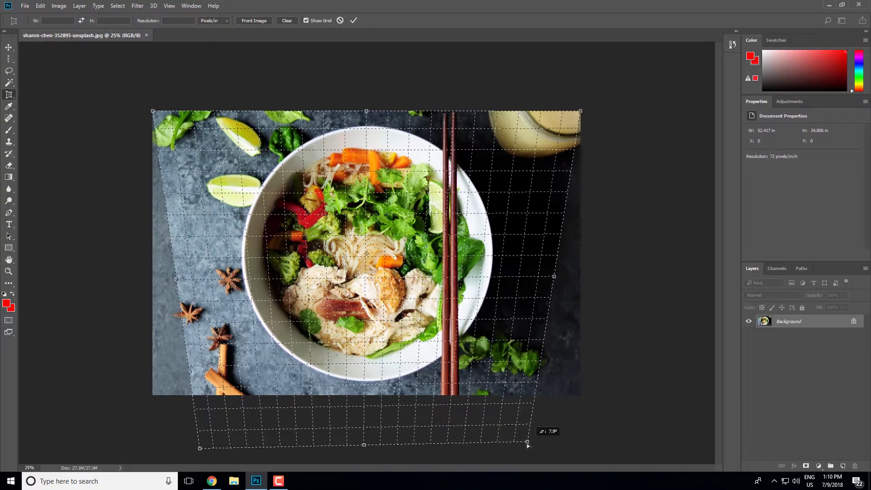
{"action": "key", "text": "Return"}
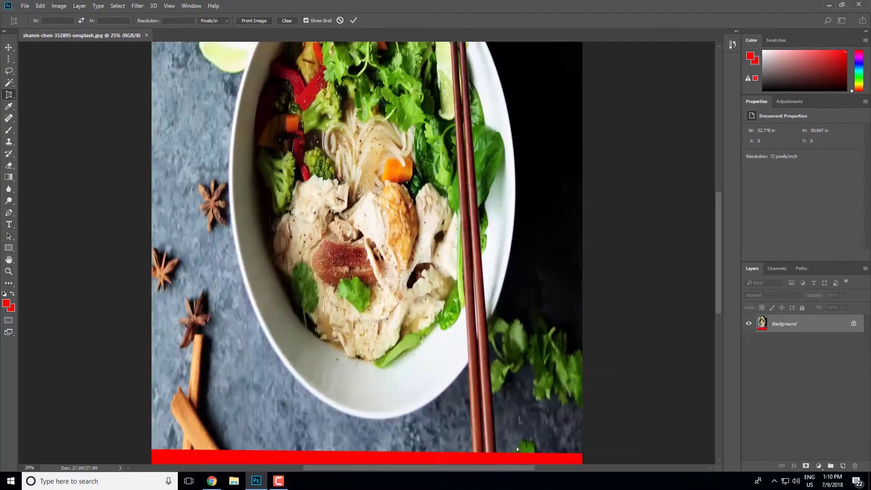
Undo the crop, trial a second perspective crop, then undo back to 52.417 × 34.806 in.
{"action": "key", "text": "ctrl+minus"}
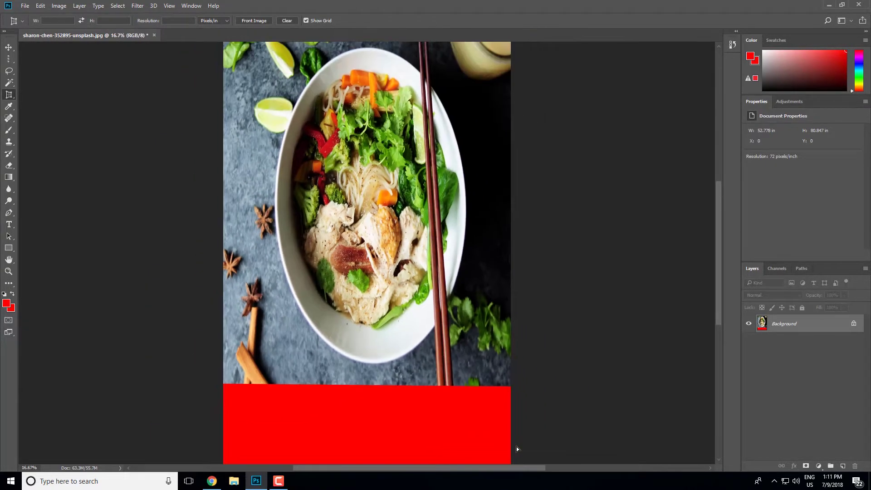
{"action": "key", "text": "ctrl+minus"}
{"action": "key", "text": "ctrl+z"}
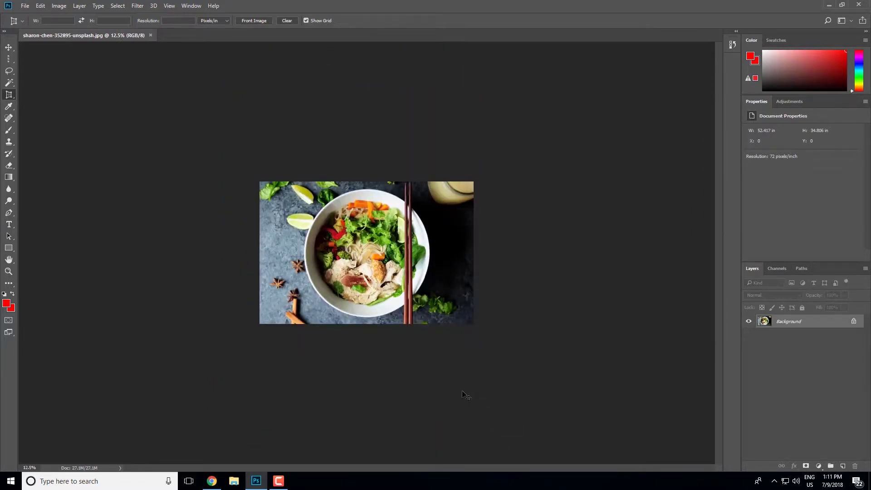
{"action": "key", "text": "ctrl+plus"}
{"action": "key", "text": "ctrl+plus"}
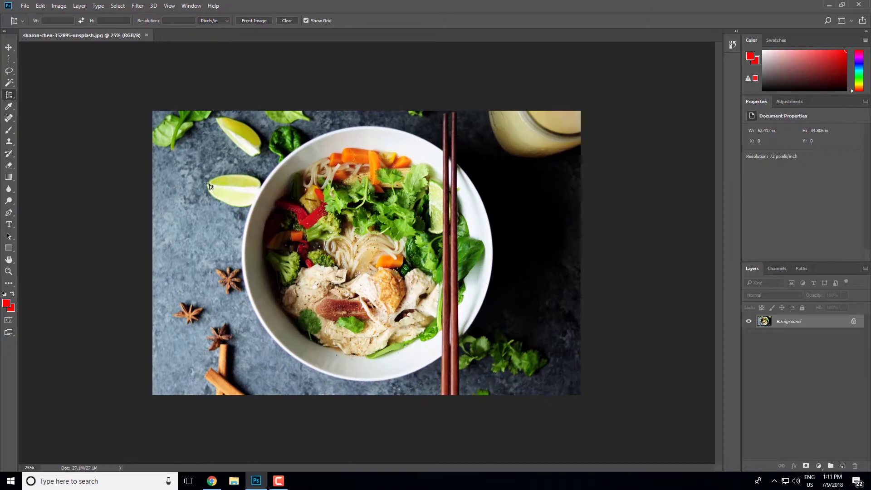
{"action": "mouse_move", "coordinate": [153, 112]}
{"action": "left_mouse_down"}
{"action": "mouse_move", "coordinate": [580, 397]}
{"action": "mouse_move", "coordinate": [502, 385]}
{"action": "left_mouse_up"}
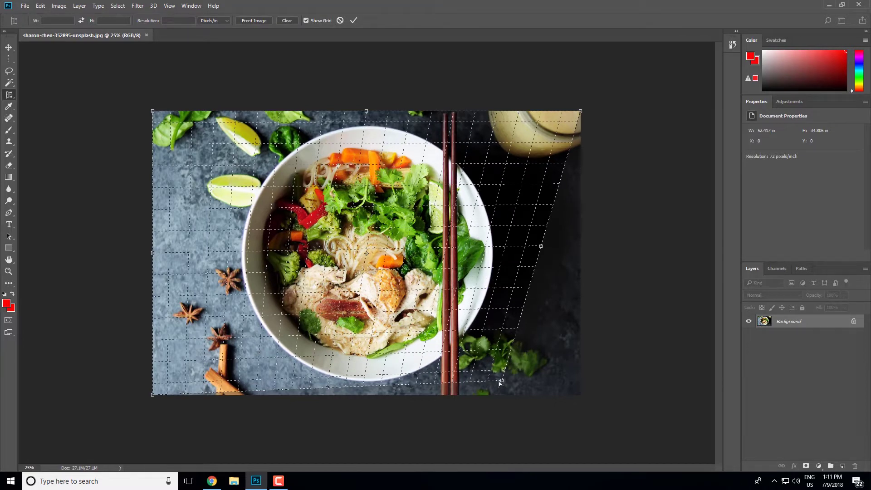
{"action": "key", "text": "Return"}
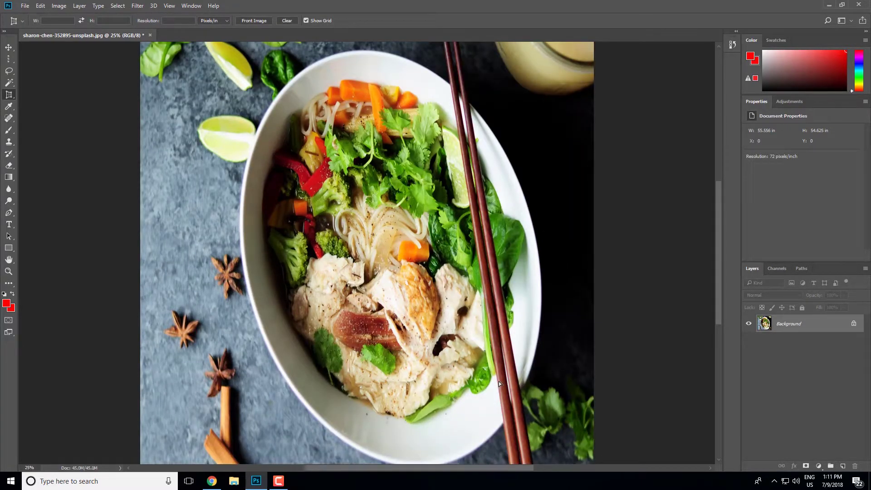
{"action": "key", "text": "ctrl+minus"}
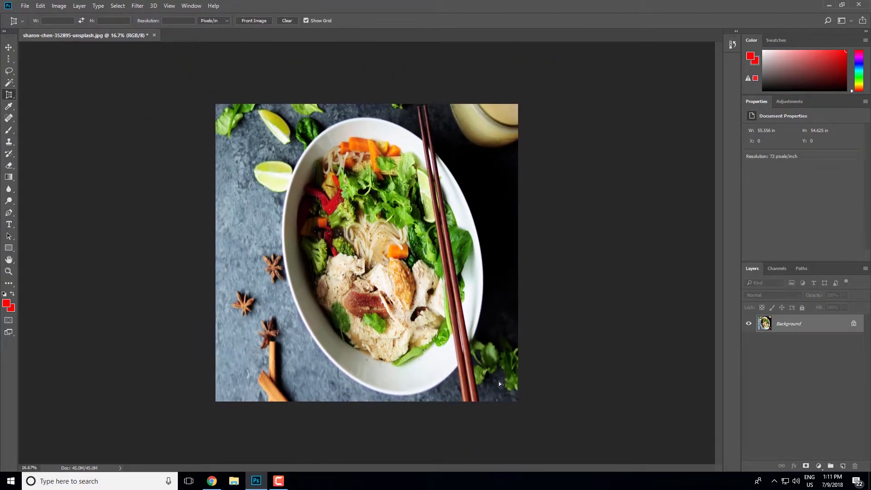
{"action": "key", "text": "ctrl+z"}
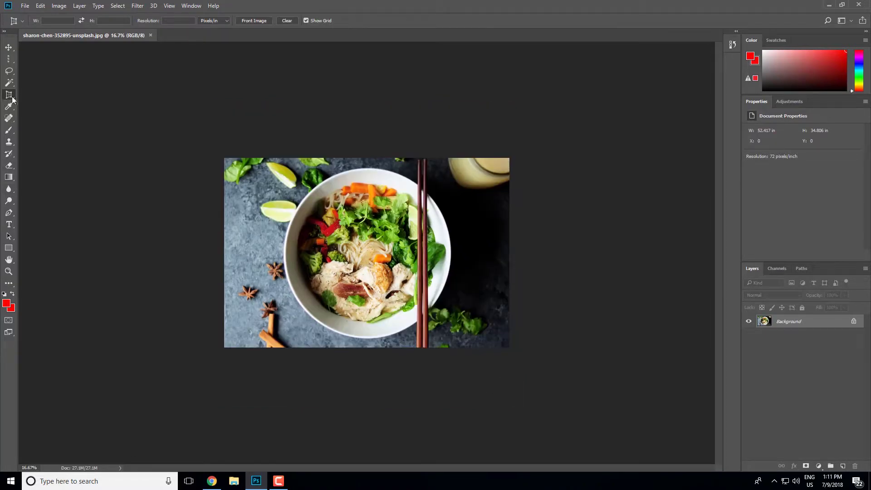
Close the noodle photo document with Ctrl+W so no document remains open.
{"action": "right_click", "coordinate": [12, 98]}
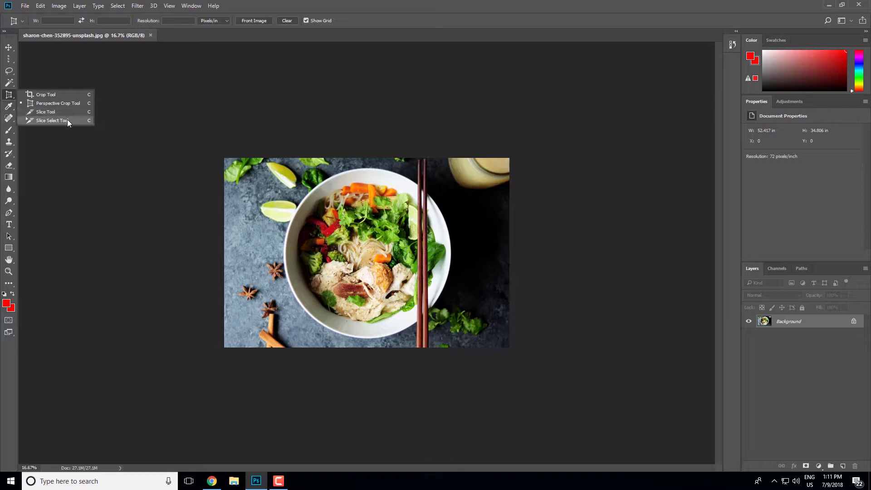
{"action": "left_click", "coordinate": [175, 131]}
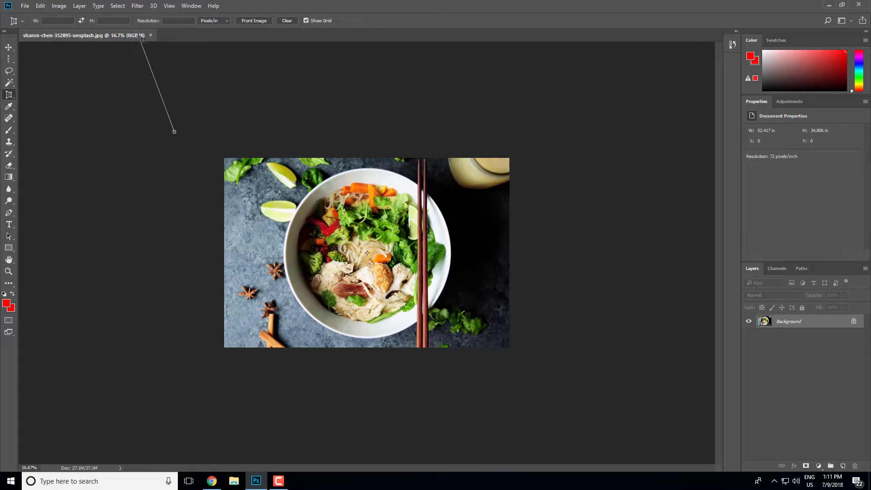
{"action": "left_click", "coordinate": [177, 96]}
{"action": "key", "text": "ctrl+w"}
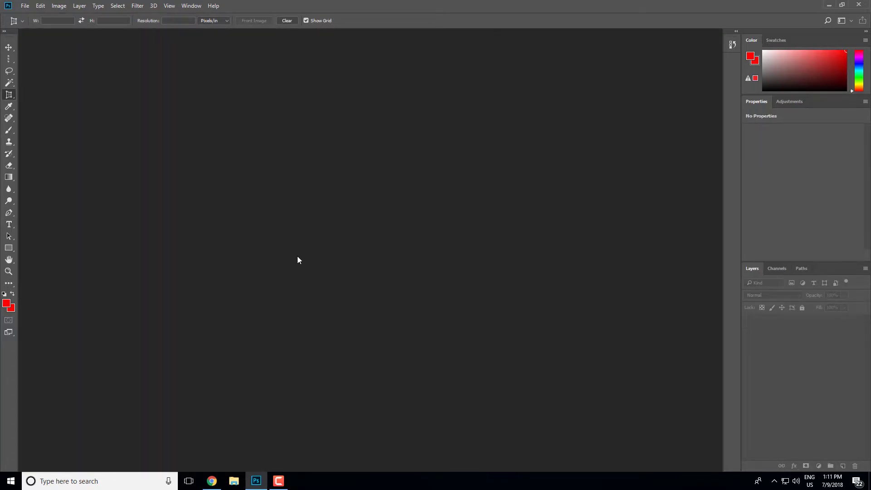
Open slice.psd from the Downloads\basic folder.
{"action": "key", "text": "ctrl+o"}
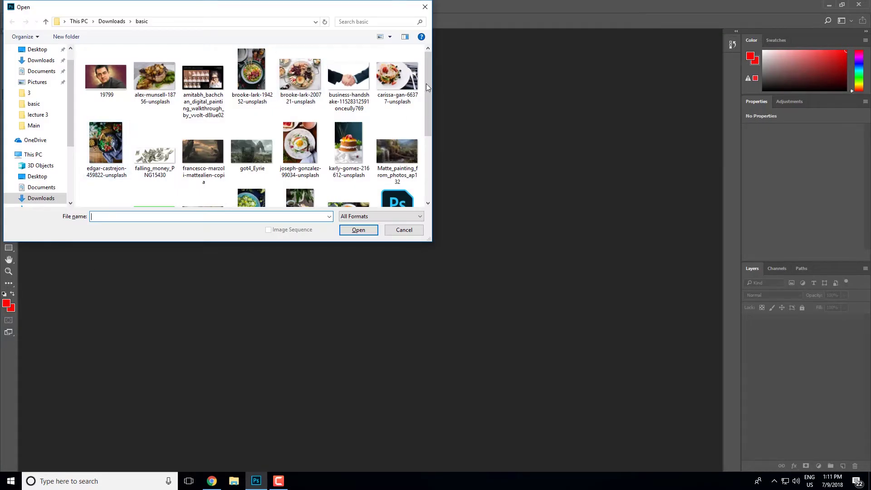
{"action": "mouse_move", "coordinate": [426, 84]}
{"action": "left_mouse_down"}
{"action": "mouse_move", "coordinate": [429, 150]}
{"action": "mouse_move", "coordinate": [426, 78]}
{"action": "mouse_move", "coordinate": [439, 117]}
{"action": "left_mouse_up"}
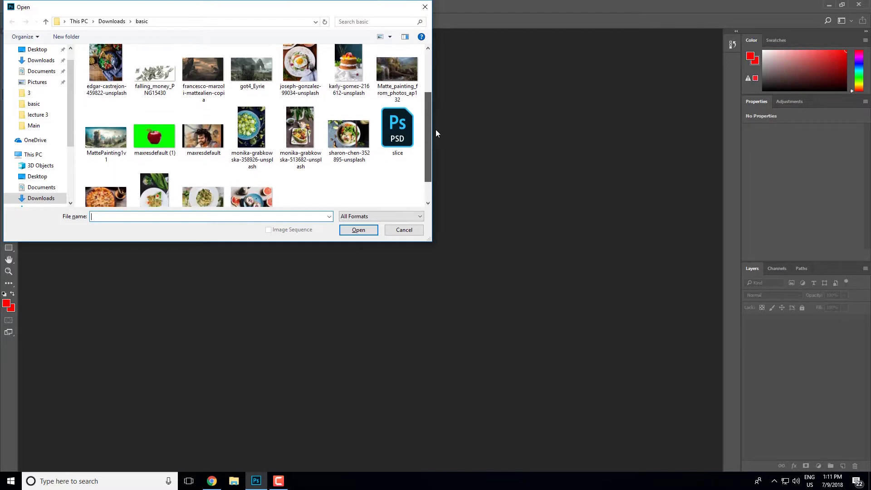
{"action": "left_click", "coordinate": [396, 131]}
{"action": "left_click", "coordinate": [358, 230]}
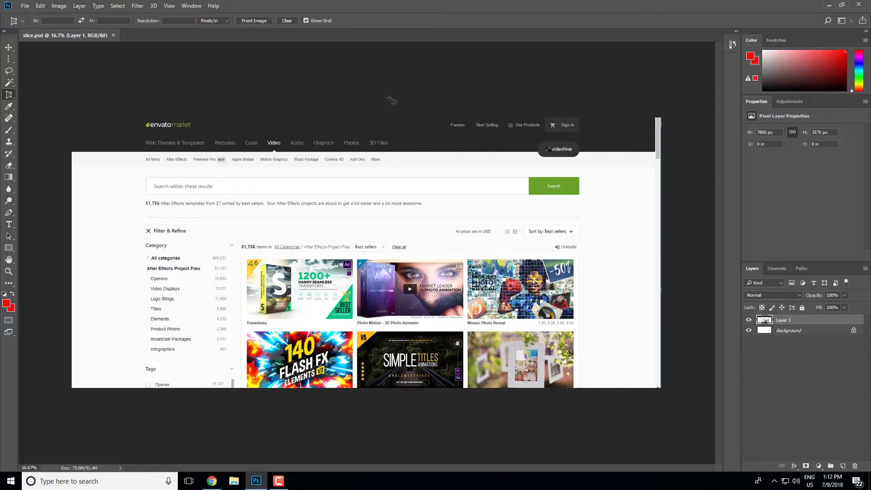
Zoom to 33.3% on the Envato header and navigation bar, then select the Slice Tool.
{"action": "key", "text": "ctrl+1"}
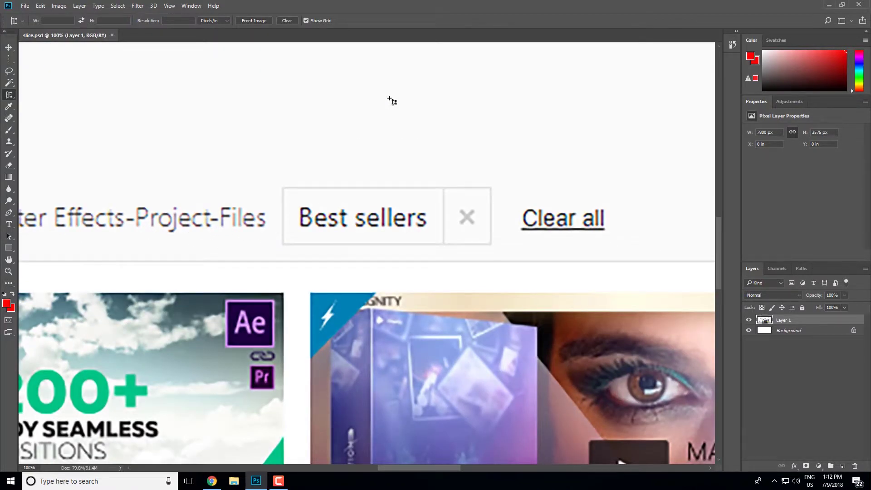
{"action": "key", "text": "ctrl+minus"}
{"action": "key", "text": "ctrl+minus"}
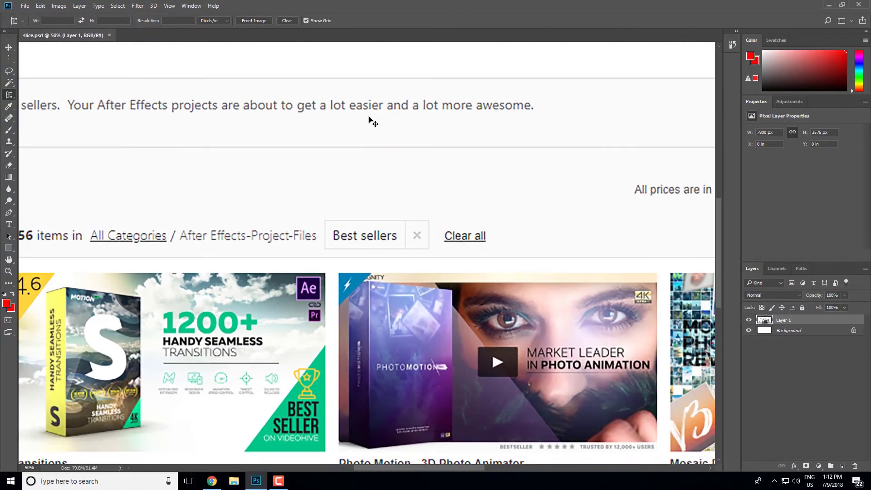
{"action": "key", "text": "ctrl+minus"}
{"action": "mouse_move", "coordinate": [263, 149]}
{"action": "left_mouse_down"}
{"action": "mouse_move", "coordinate": [386, 247]}
{"action": "mouse_move", "coordinate": [399, 284]}
{"action": "left_mouse_up"}
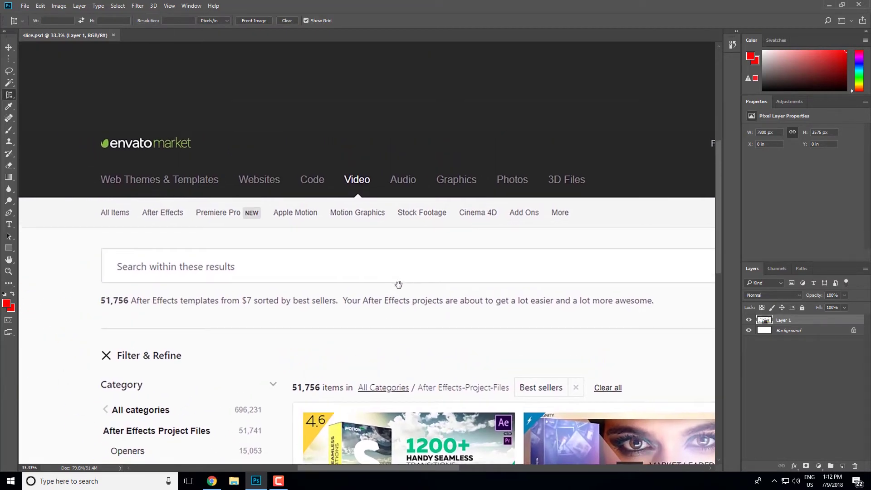
{"action": "right_click", "coordinate": [9, 95]}
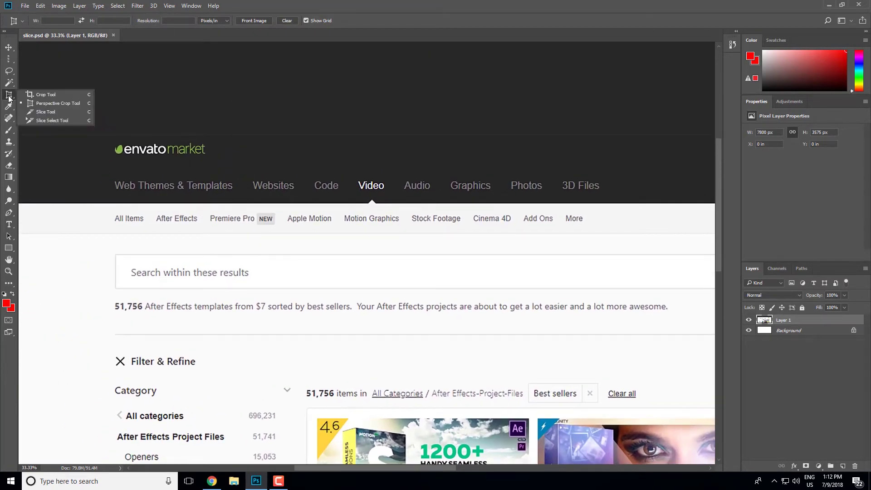
{"action": "left_click", "coordinate": [53, 112]}
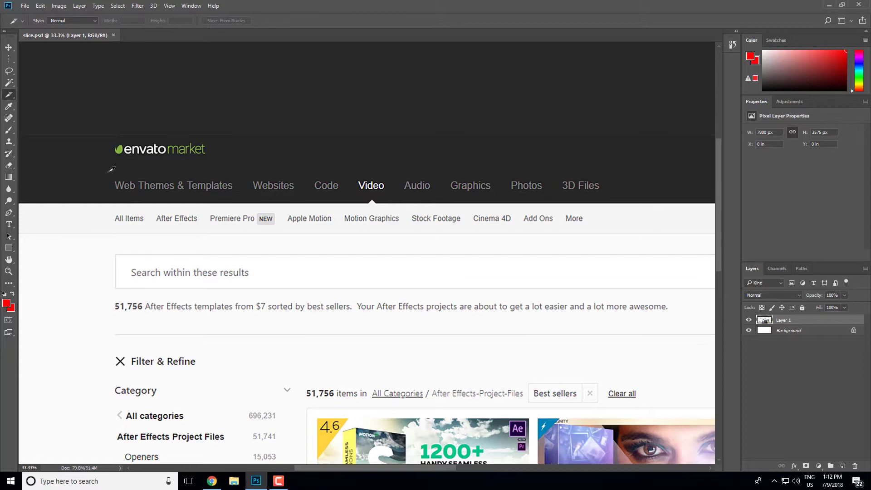
Slice the Web Themes & Templates item and the Websites tab.
{"action": "left_click_drag", "start_coordinate": [107, 172], "coordinate": [235, 203]}
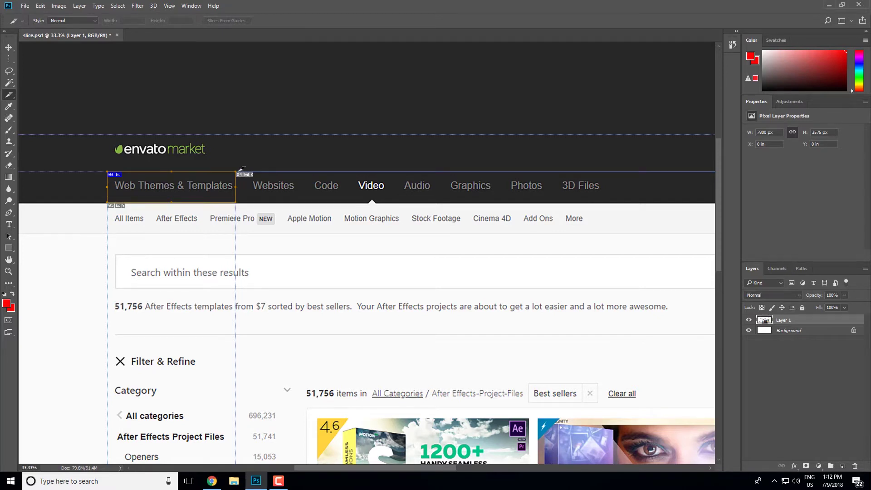
{"action": "left_click", "coordinate": [9, 60]}
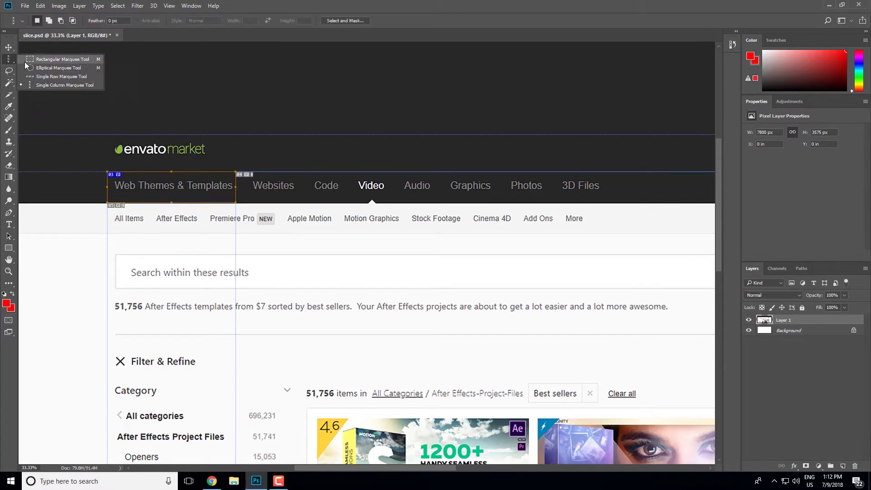
{"action": "left_click", "coordinate": [8, 95]}
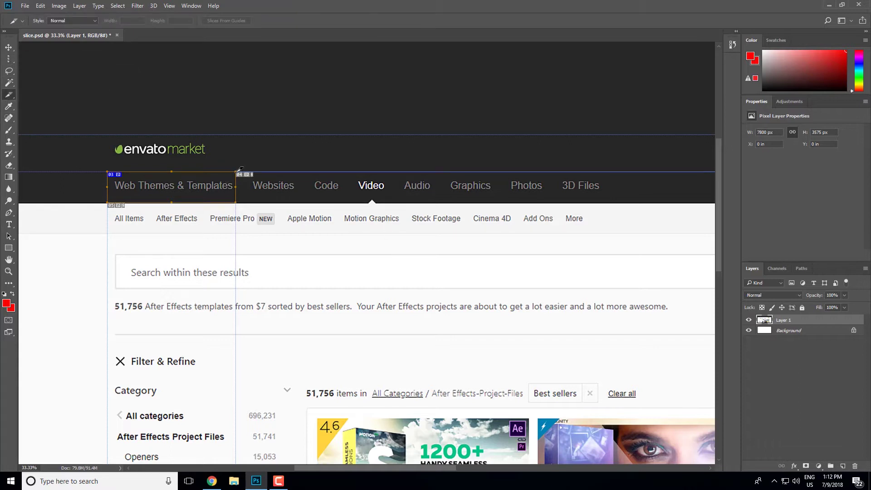
{"action": "left_click_drag", "start_coordinate": [236, 172], "coordinate": [309, 203]}
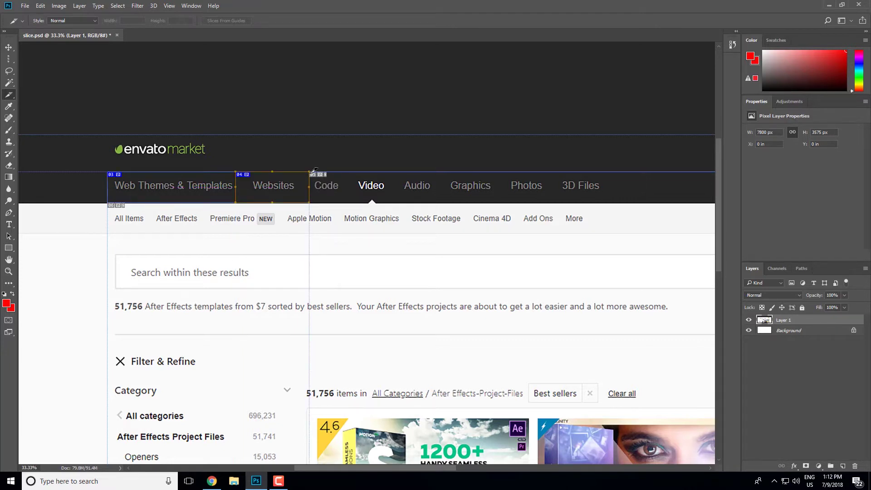
Slice the Code, Video, Audio, Graphics, Photos and 3D Files tabs.
{"action": "left_click_drag", "start_coordinate": [310, 171], "coordinate": [357, 202]}
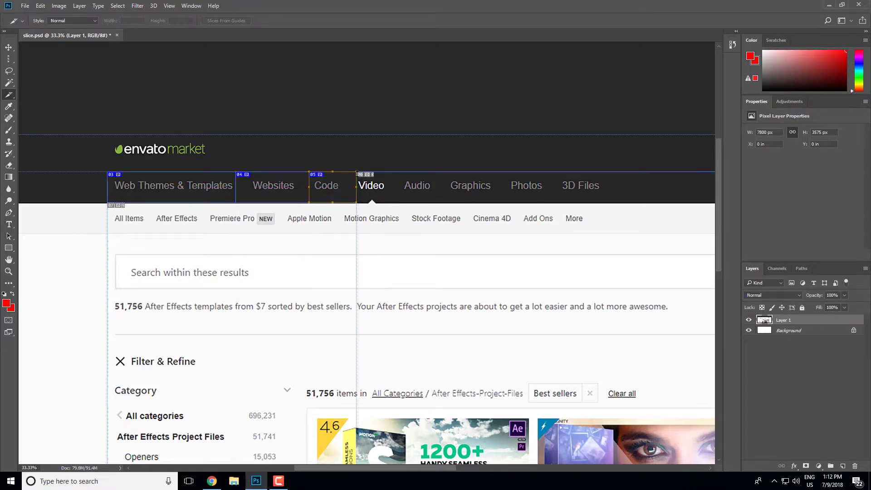
{"action": "left_click_drag", "start_coordinate": [357, 172], "coordinate": [399, 203]}
{"action": "left_click_drag", "start_coordinate": [399, 172], "coordinate": [447, 202]}
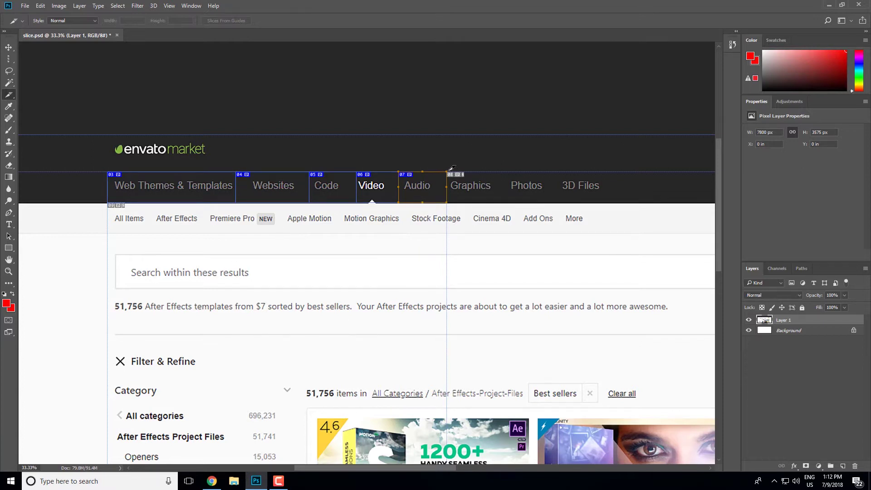
{"action": "left_click_drag", "start_coordinate": [447, 172], "coordinate": [500, 203]}
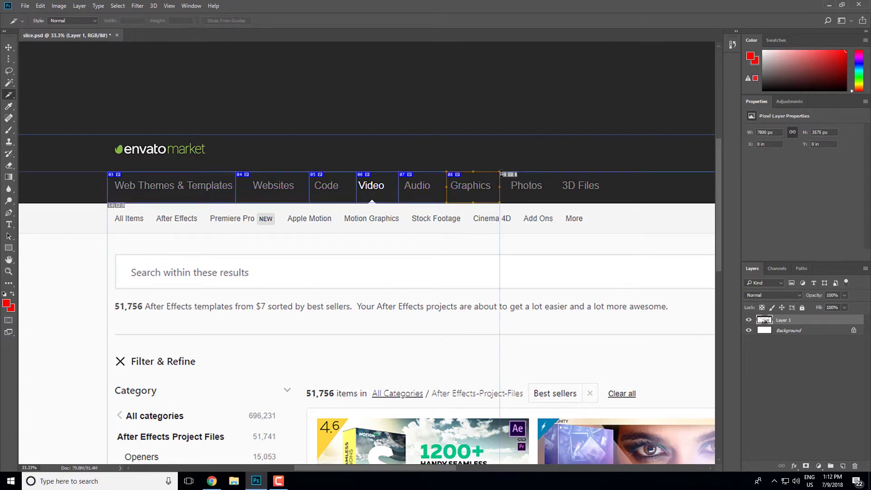
{"action": "left_click_drag", "start_coordinate": [500, 172], "coordinate": [557, 202]}
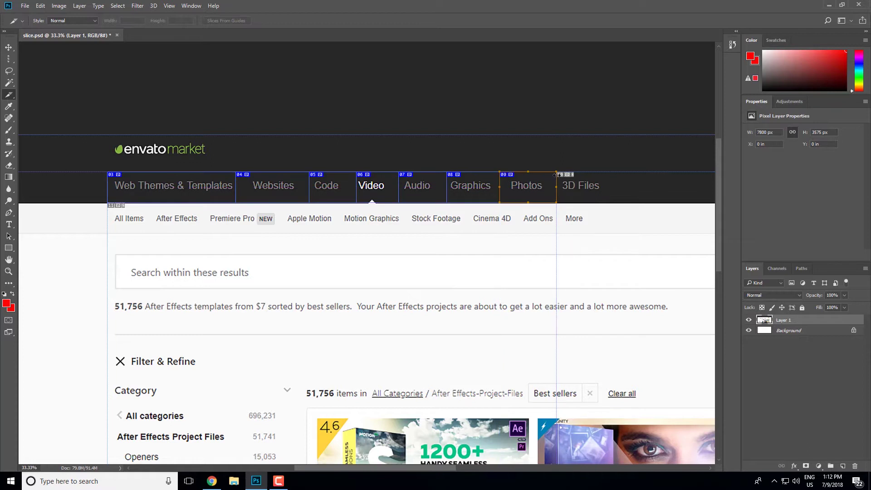
{"action": "left_click_drag", "start_coordinate": [556, 172], "coordinate": [608, 203]}
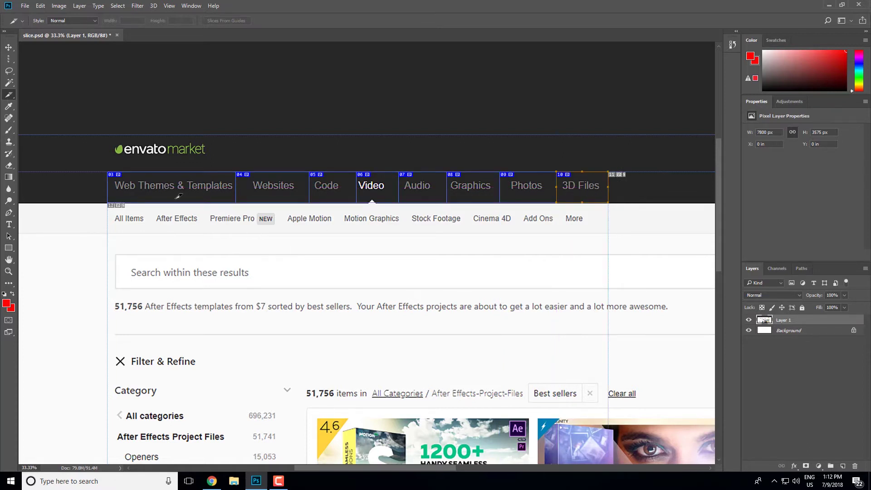
{"action": "left_click", "coordinate": [168, 7]}
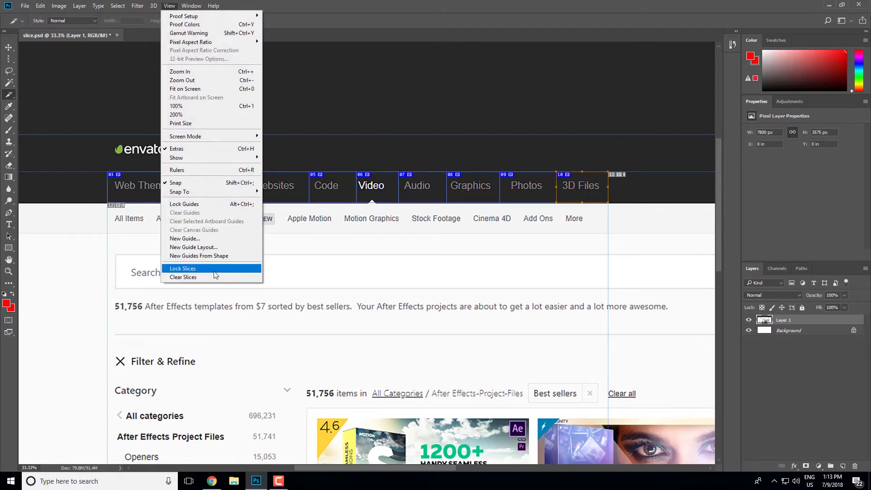
Lock the slices and open Save for Web on slice.psd.
{"action": "left_click", "coordinate": [380, 186]}
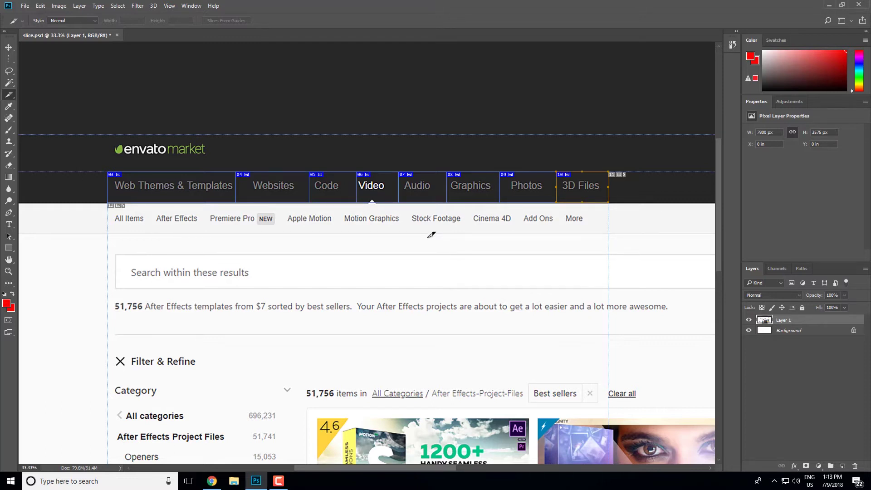
{"action": "key", "text": "ctrl+alt+shift+s"}
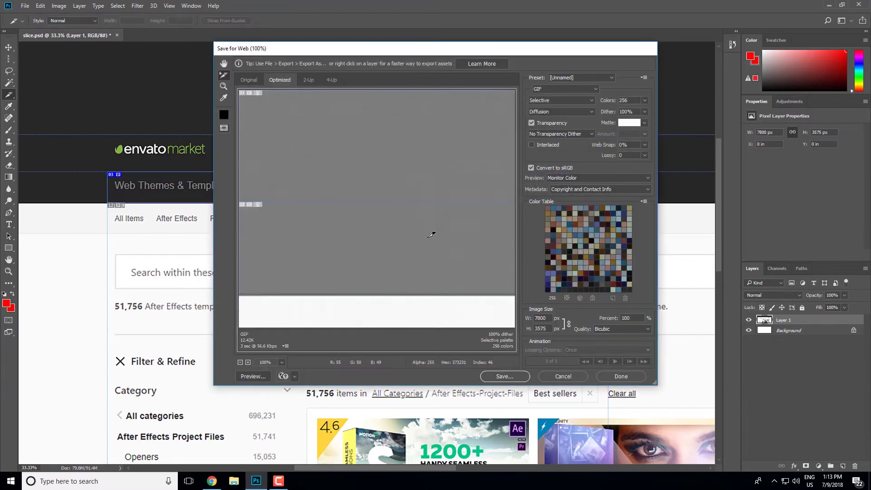
Set the web export to JPEG, High, quality 72, and proceed to saving.
{"action": "left_click", "coordinate": [552, 90]}
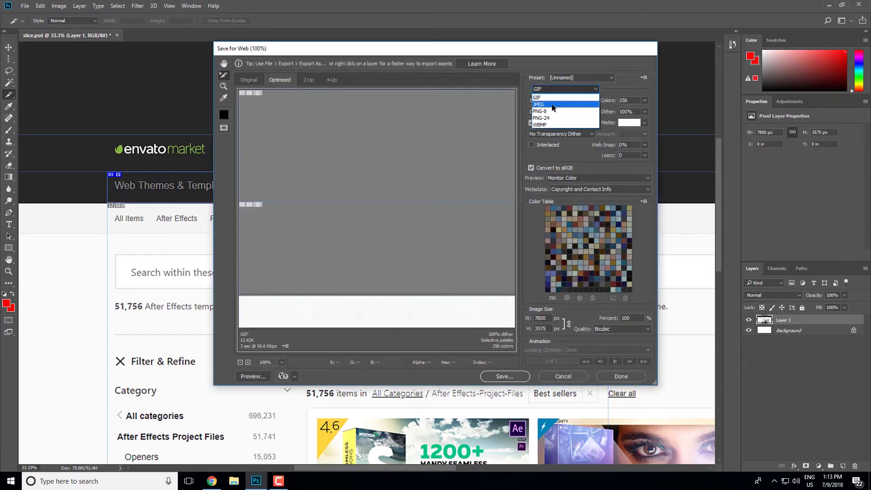
{"action": "left_click", "coordinate": [553, 105]}
{"action": "left_click", "coordinate": [541, 99]}
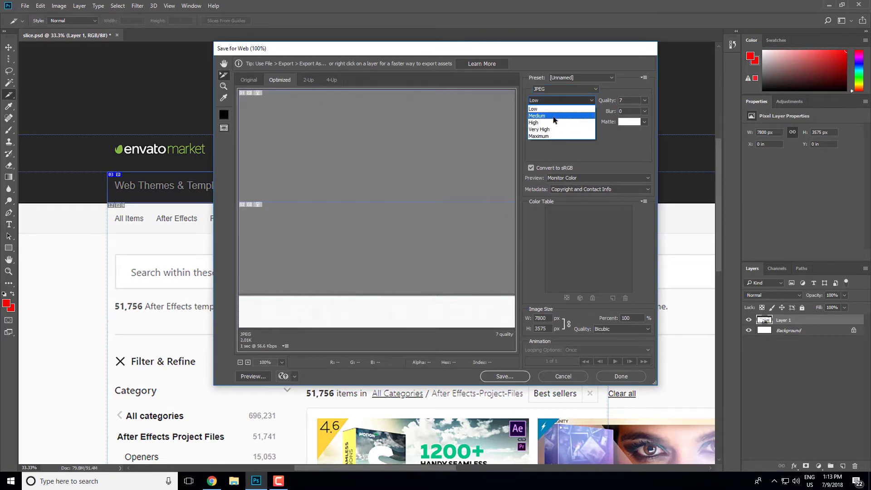
{"action": "left_click", "coordinate": [553, 124]}
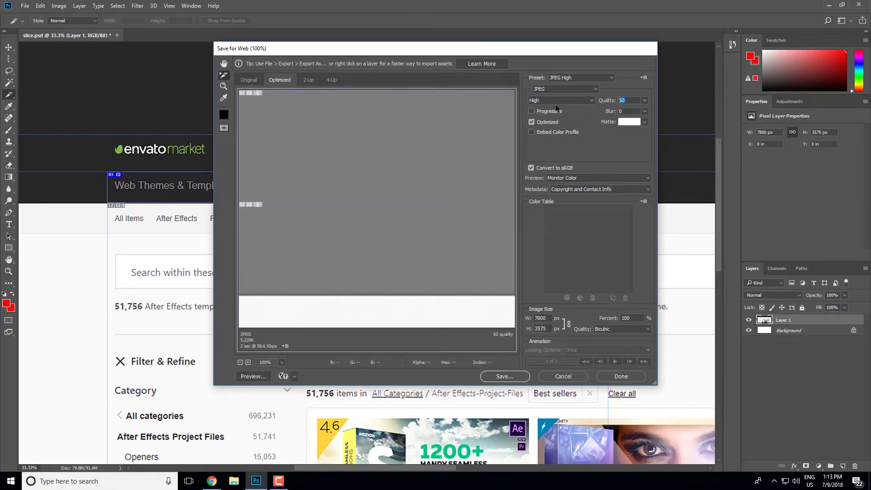
{"action": "type", "text": "72"}
{"action": "left_click", "coordinate": [502, 377]}
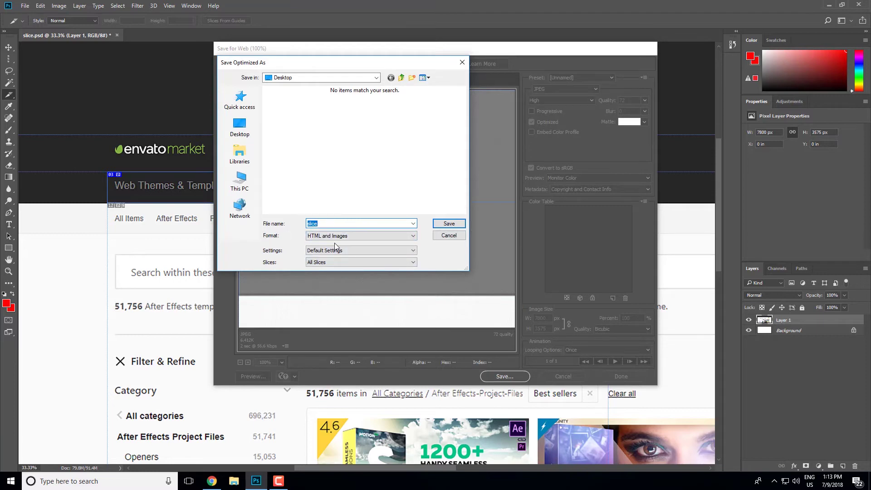
Save the slices to the Desktop as HTML and Images named slice, then minimize Photoshop.
{"action": "left_click", "coordinate": [343, 236]}
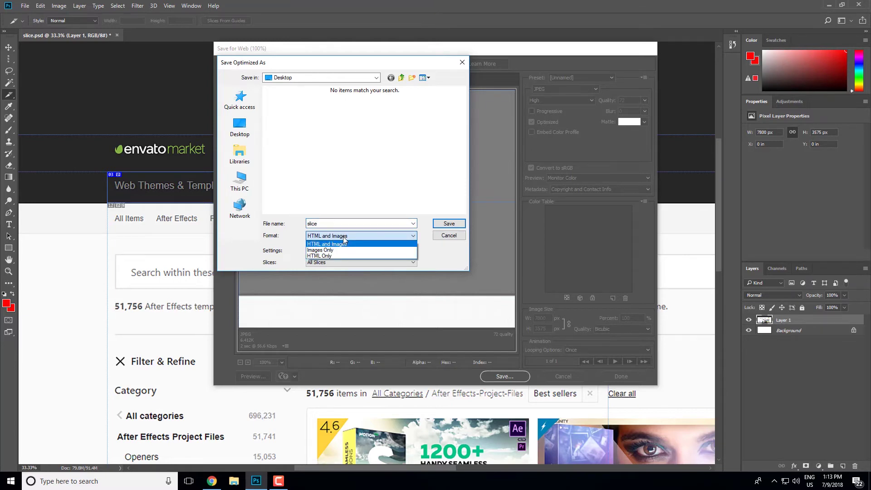
{"action": "left_click", "coordinate": [343, 240]}
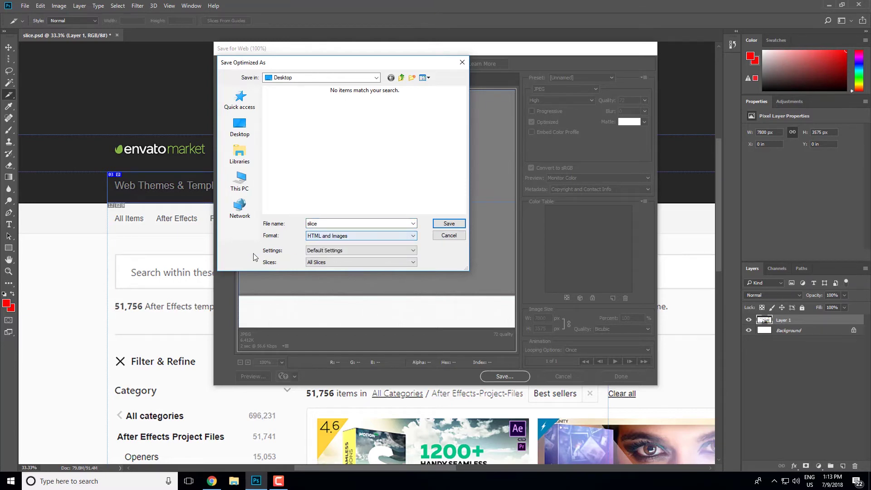
{"action": "left_click", "coordinate": [449, 224]}
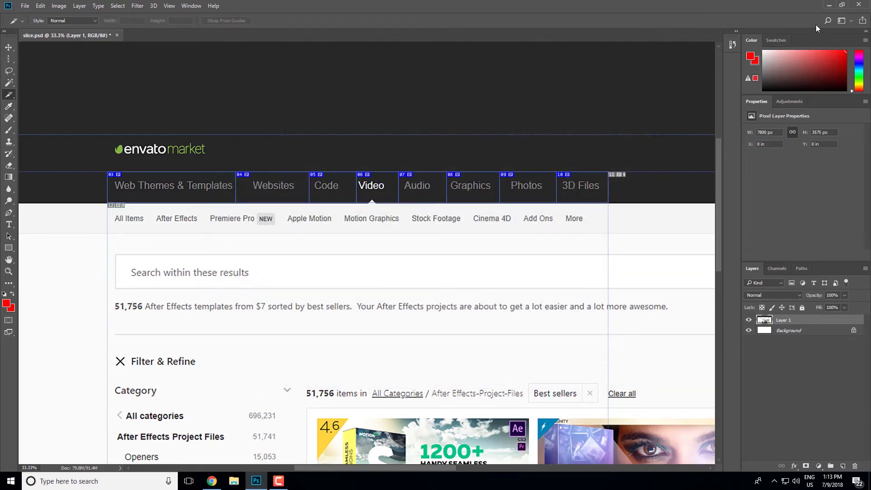
{"action": "left_click", "coordinate": [829, 5]}
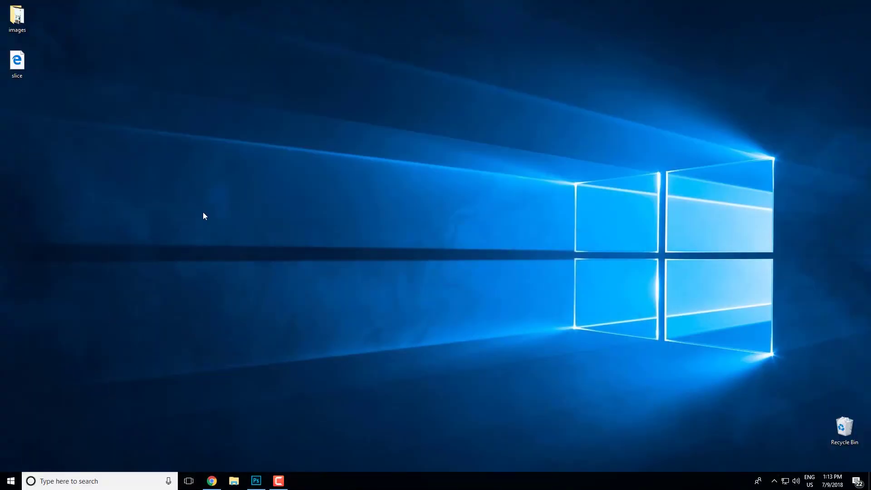
Open the images folder and page through the slice images from slice_01 in Photos.
{"action": "double_click", "coordinate": [17, 20]}
{"action": "left_click", "coordinate": [107, 80]}
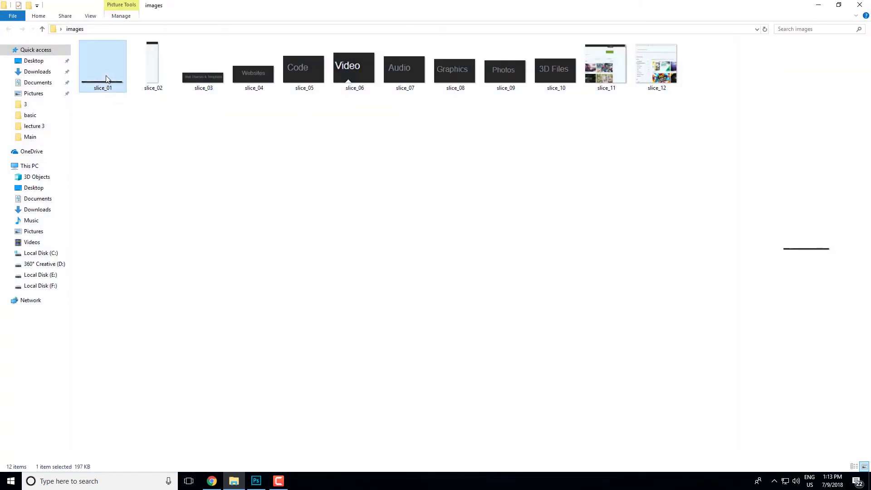
{"action": "double_click", "coordinate": [107, 80]}
{"action": "key", "text": "Right"}
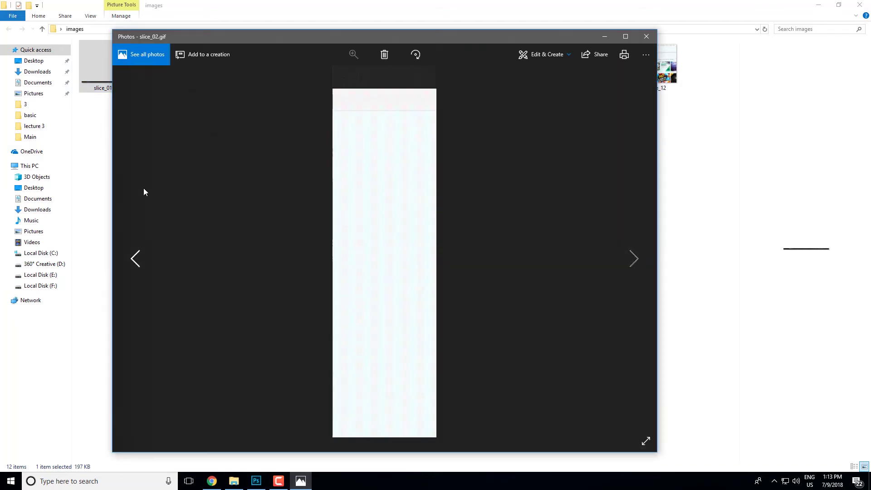
{"action": "key", "text": "Right"}
{"action": "key", "text": "Right"}
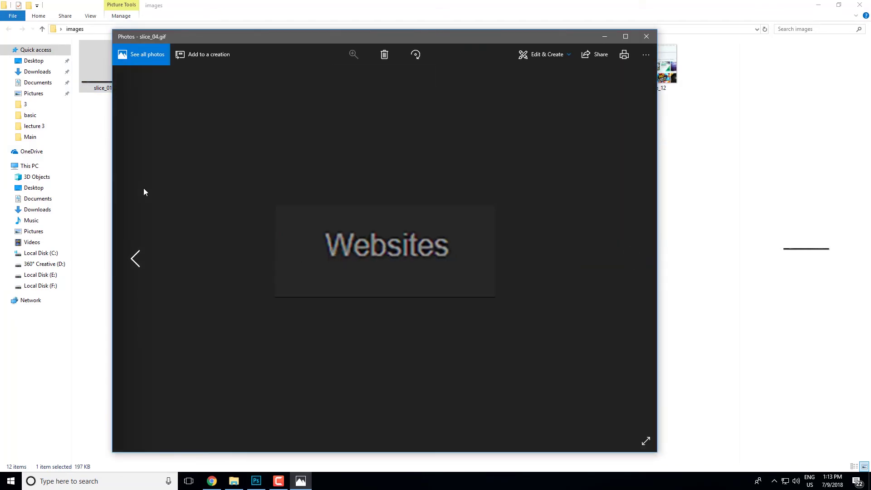
{"action": "key", "text": "Right"}
{"action": "key", "text": "Right"}
{"action": "key", "text": "Right"}
{"action": "key", "text": "Right"}
{"action": "key", "text": "Right"}
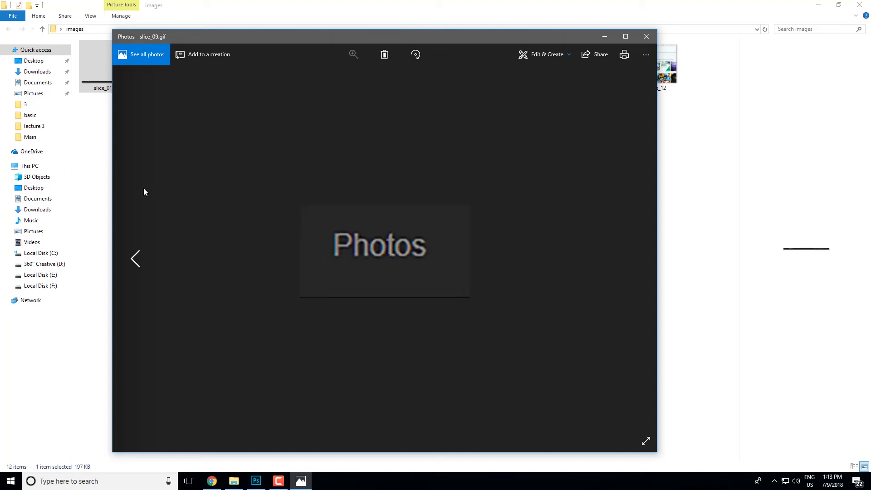
{"action": "key", "text": "Right"}
{"action": "key", "text": "Right"}
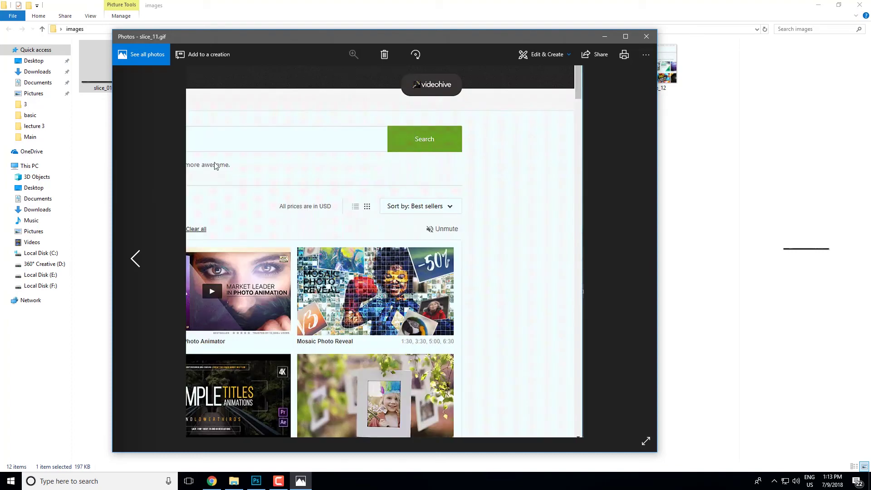
Close the viewer and folder, then delete the images folder and slice HTML file.
{"action": "left_click", "coordinate": [647, 36]}
{"action": "left_click", "coordinate": [859, 7]}
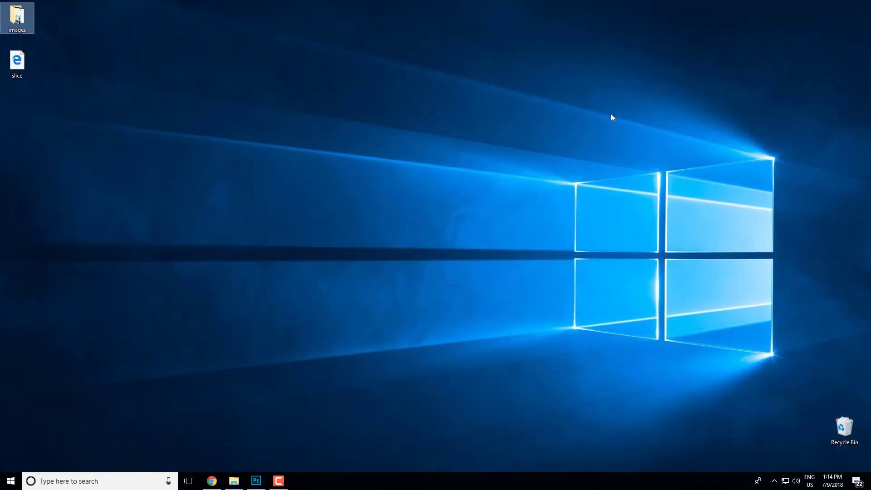
{"action": "left_click_drag", "start_coordinate": [138, 179], "coordinate": [1, 3]}
{"action": "key", "text": "Delete"}
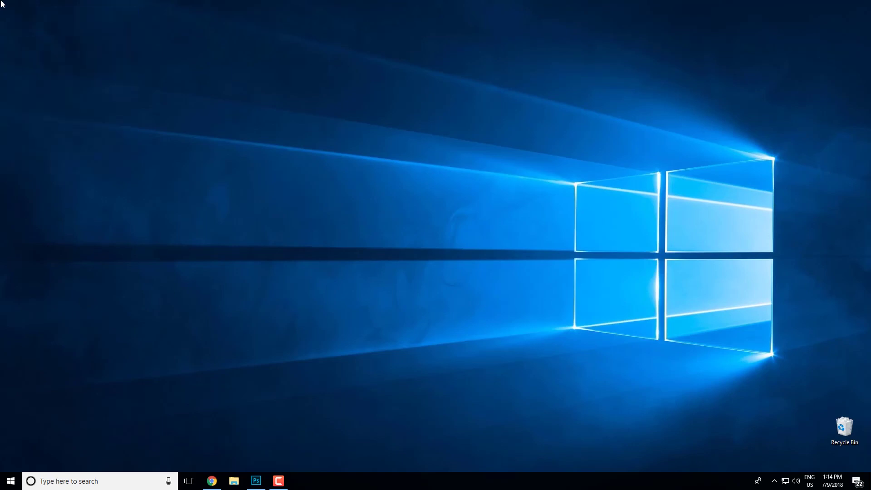
Restore Photoshop and close slice.psd without saving changes.
{"action": "left_click", "coordinate": [256, 481]}
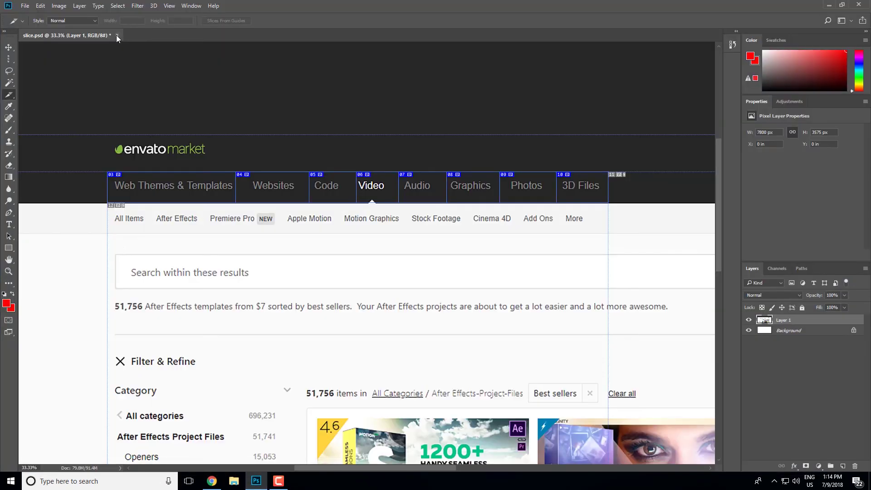
{"action": "left_click", "coordinate": [116, 35]}
{"action": "left_click", "coordinate": [432, 182]}
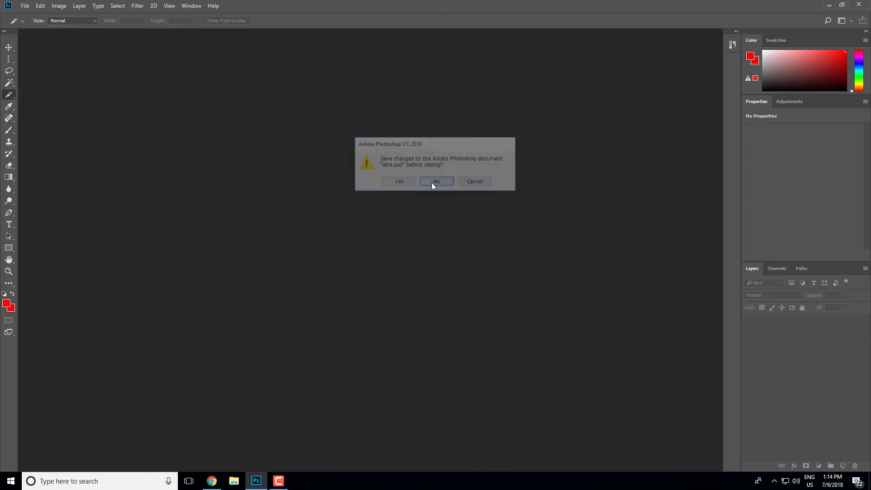
Switch to the Eyedropper tool.
{"action": "right_click", "coordinate": [13, 100]}
{"action": "left_click", "coordinate": [12, 111]}
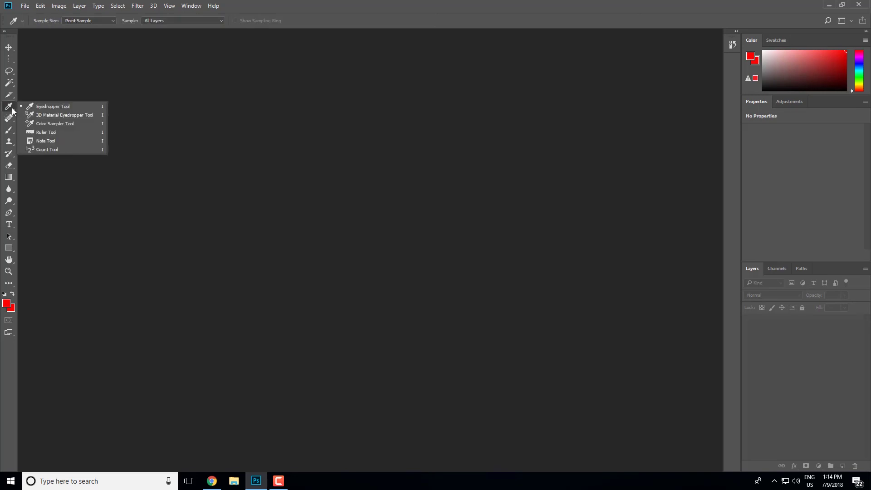
{"action": "left_click", "coordinate": [356, 137]}
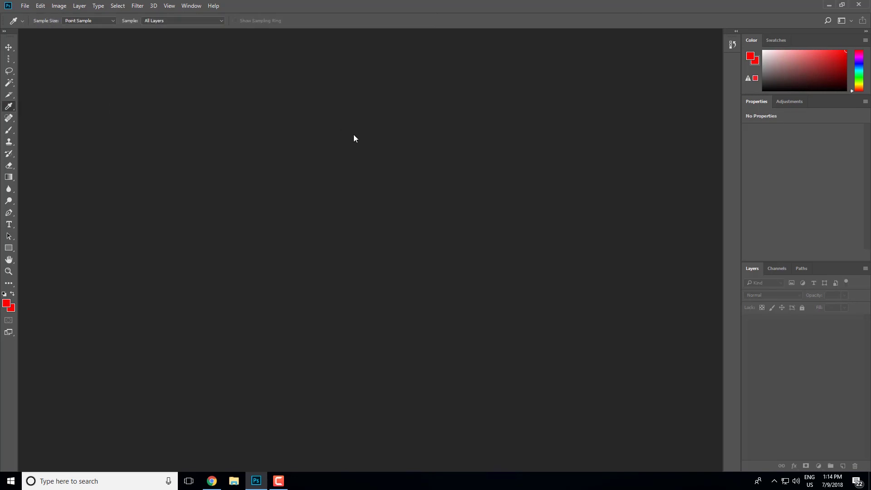